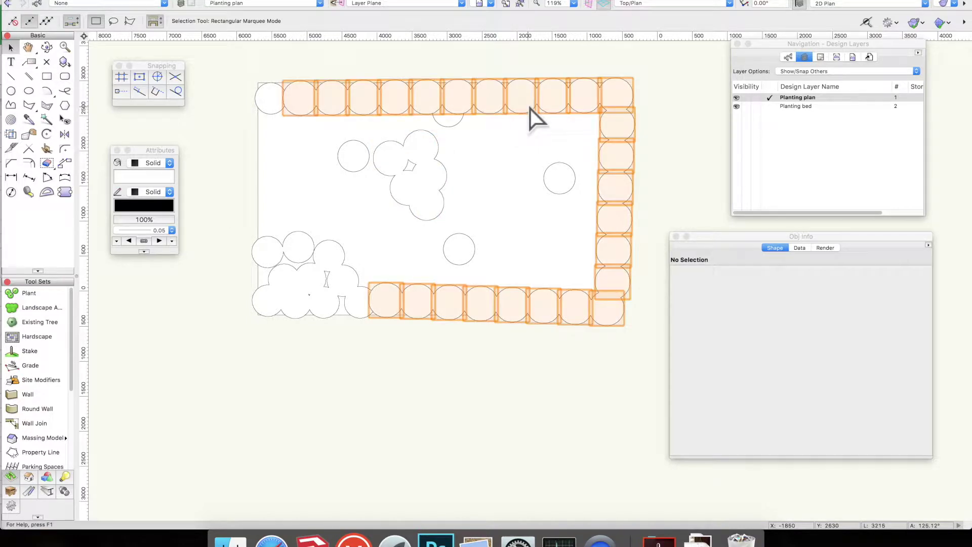
# Pan to re-centre the planting bed, then pick the Select Similar tool.
pyautogui.moveTo(530, 109); pyautogui.dragTo(500, 187, button='middle')
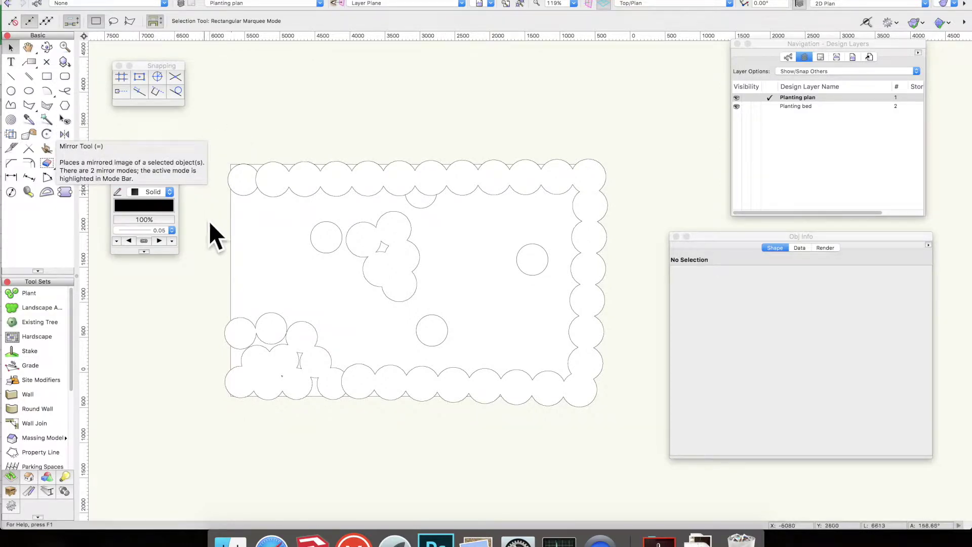
pyautogui.click(321, 194)
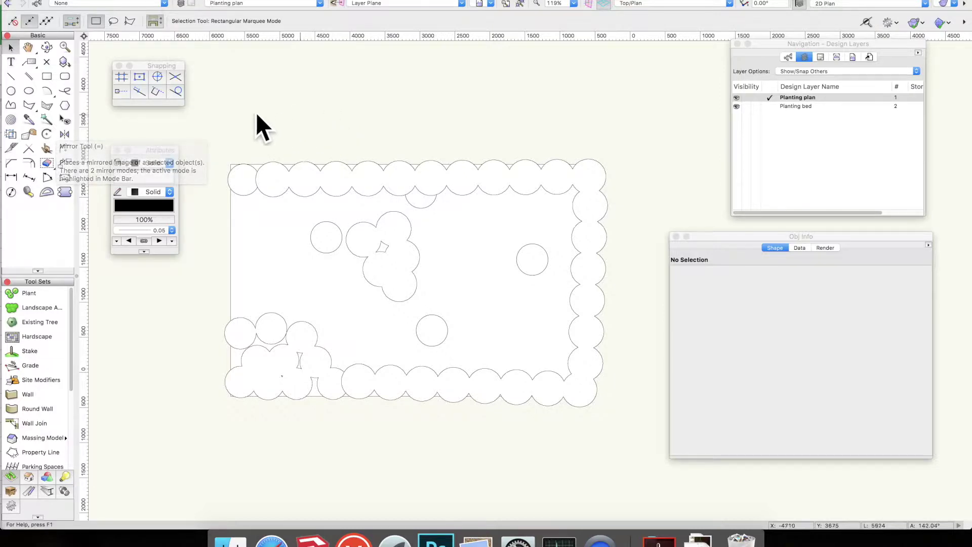
pyautogui.click(46, 120)
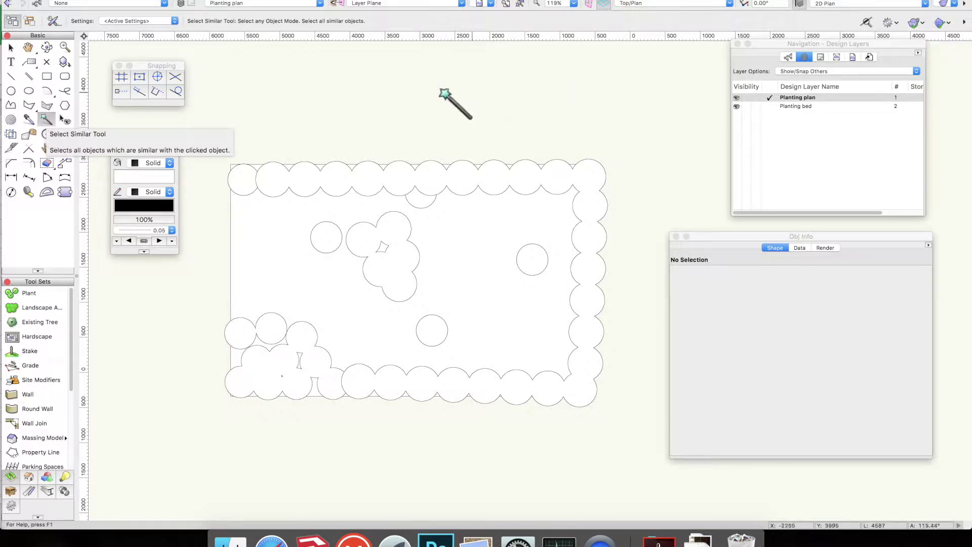
# Select all plants like the border planting and set their Tag Display to Right.
pyautogui.click(342, 172)
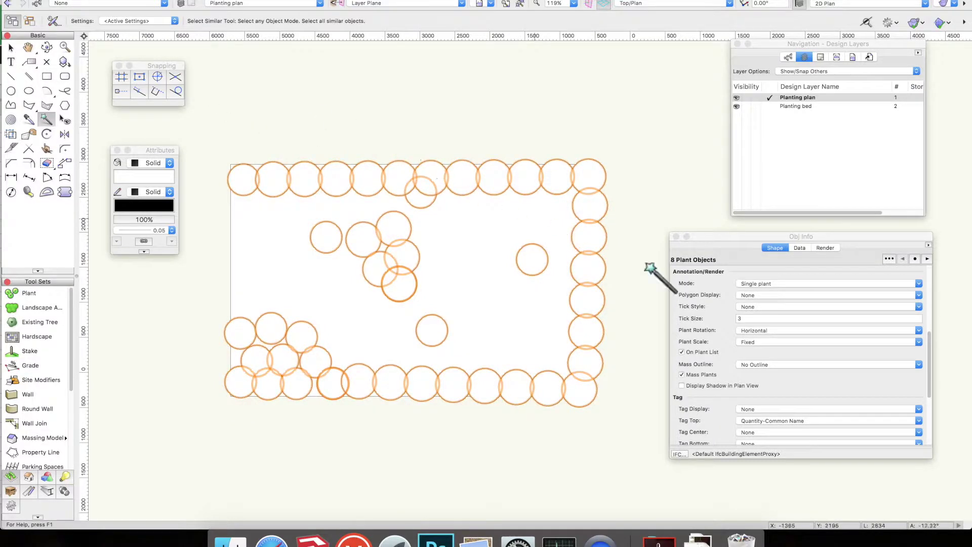
pyautogui.moveTo(797, 238); pyautogui.dragTo(755, 114)
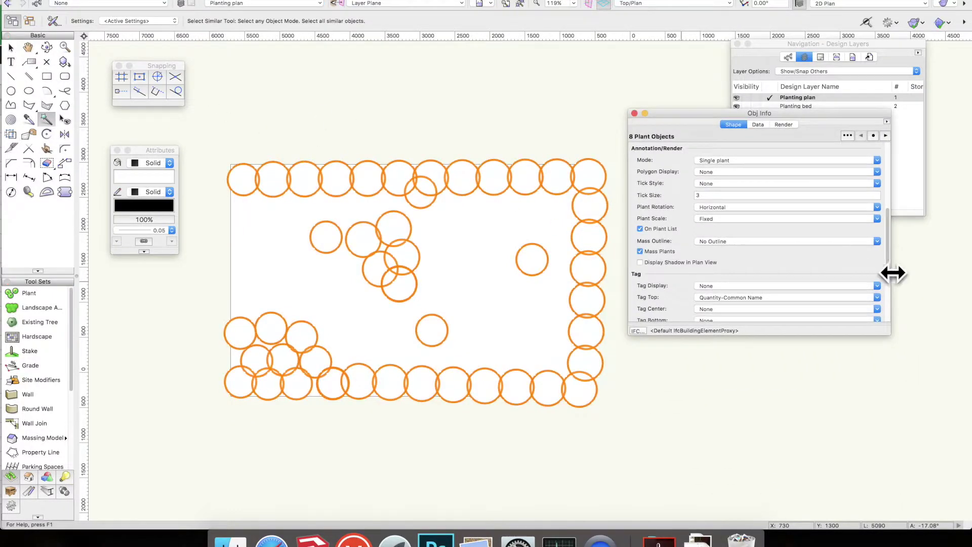
pyautogui.moveTo(888, 251); pyautogui.dragTo(882, 284)
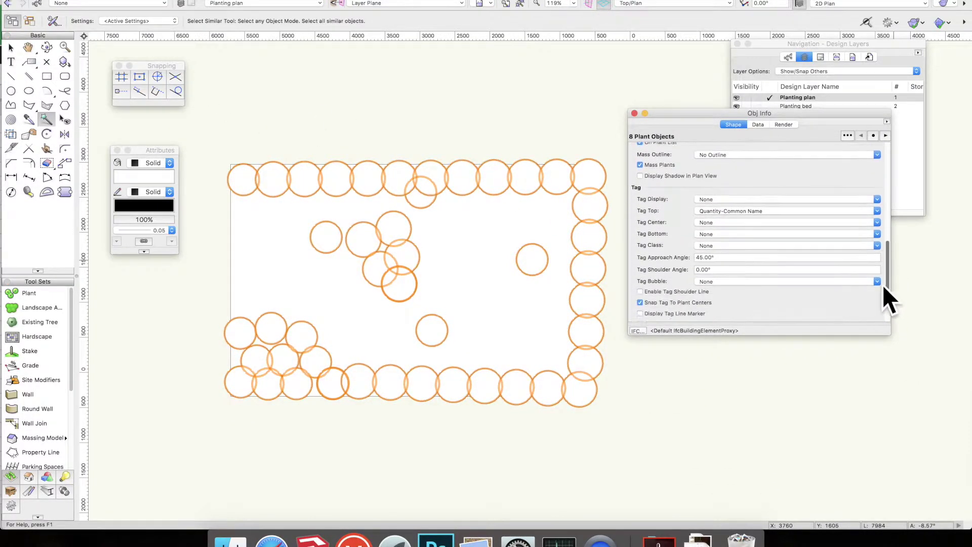
pyautogui.click(876, 198)
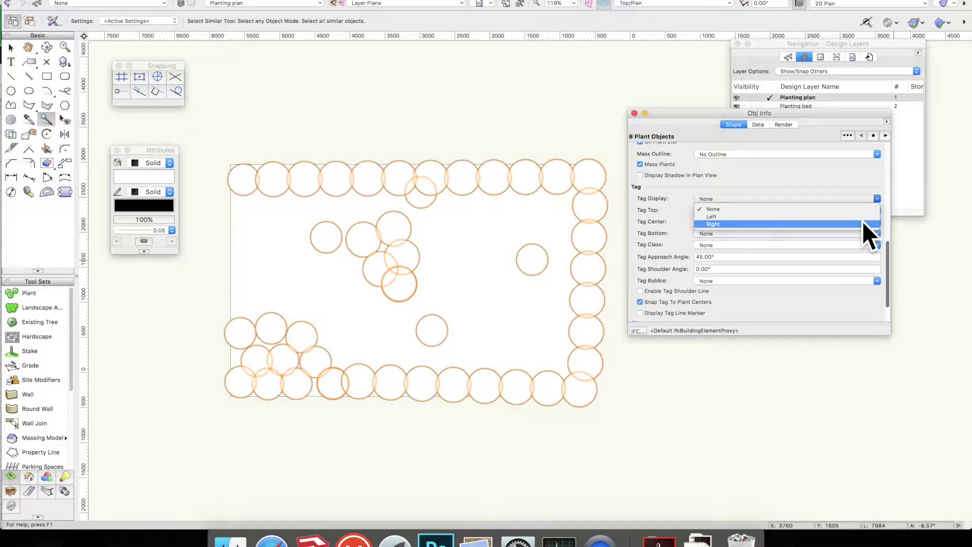
pyautogui.click(862, 223)
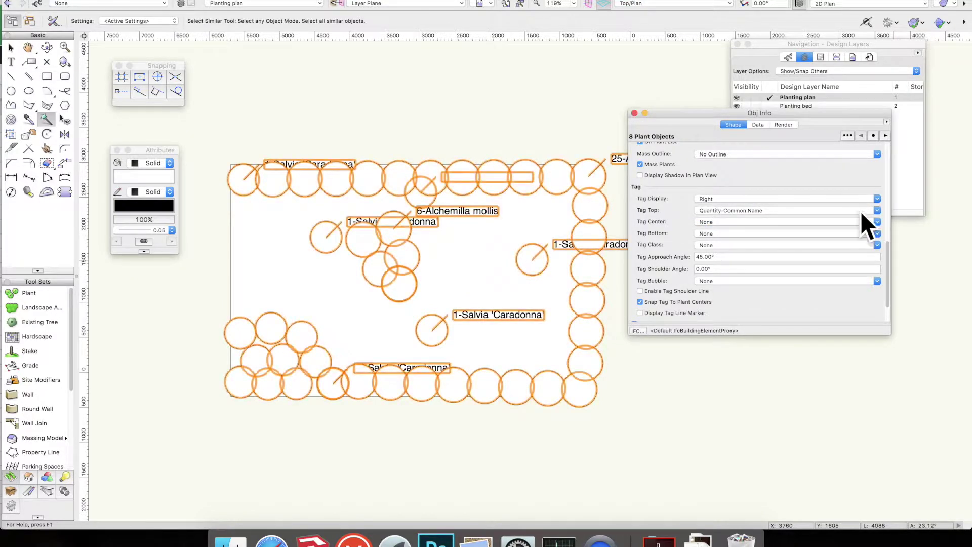
# Deselect the plants and open, then cancel, the Organization dialog.
pyautogui.click(439, 111)
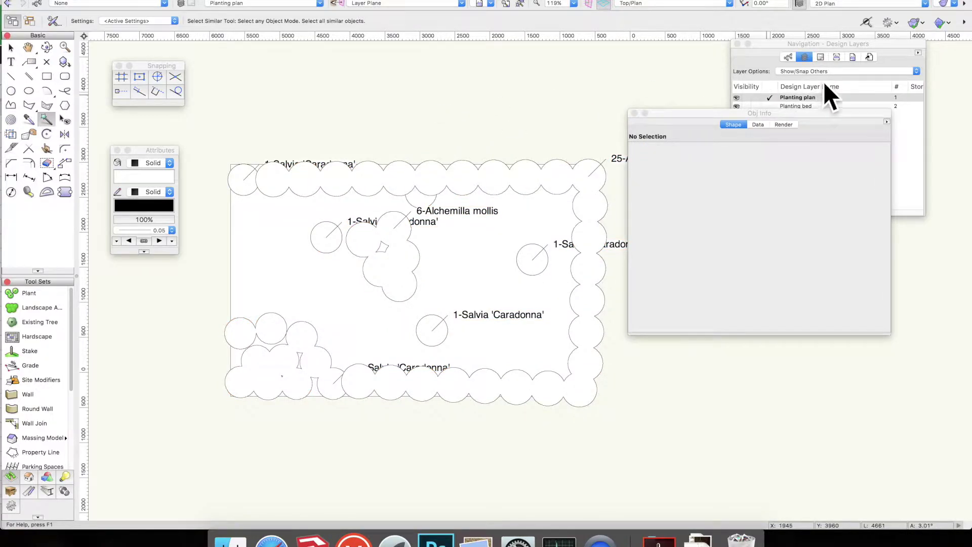
pyautogui.click(806, 59)
pyautogui.hotkey('ctrl', 'shift', 'o')
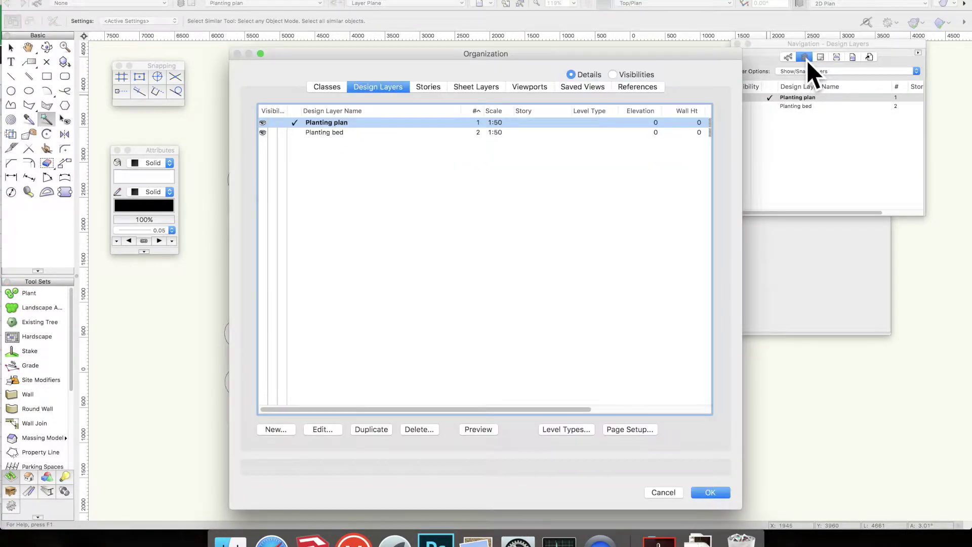
pyautogui.click(667, 492)
# Pan left so the 25-Alchemilla mollis tag shows in full, checking its text size unchanged.
pyautogui.press('space')
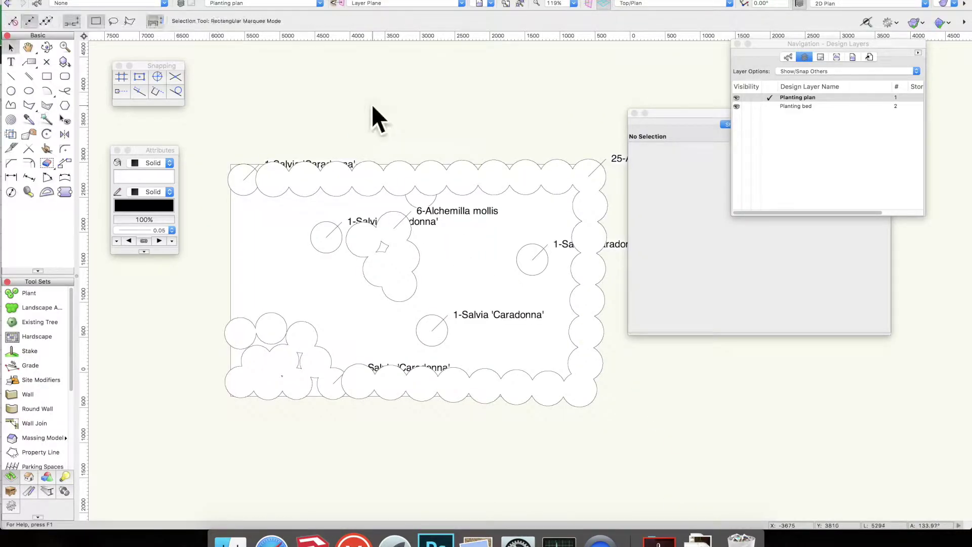
pyautogui.moveTo(548, 108); pyautogui.dragTo(438, 112)
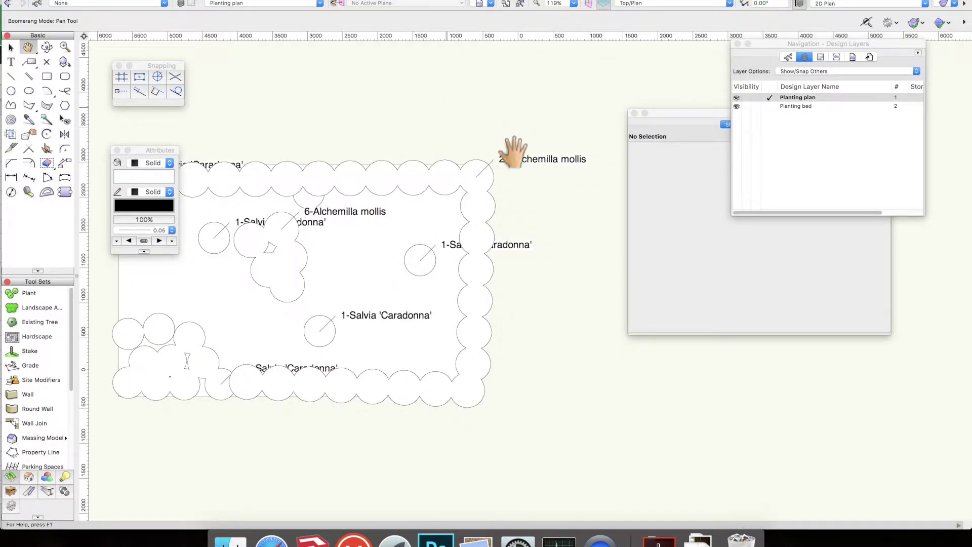
pyautogui.click(539, 159)
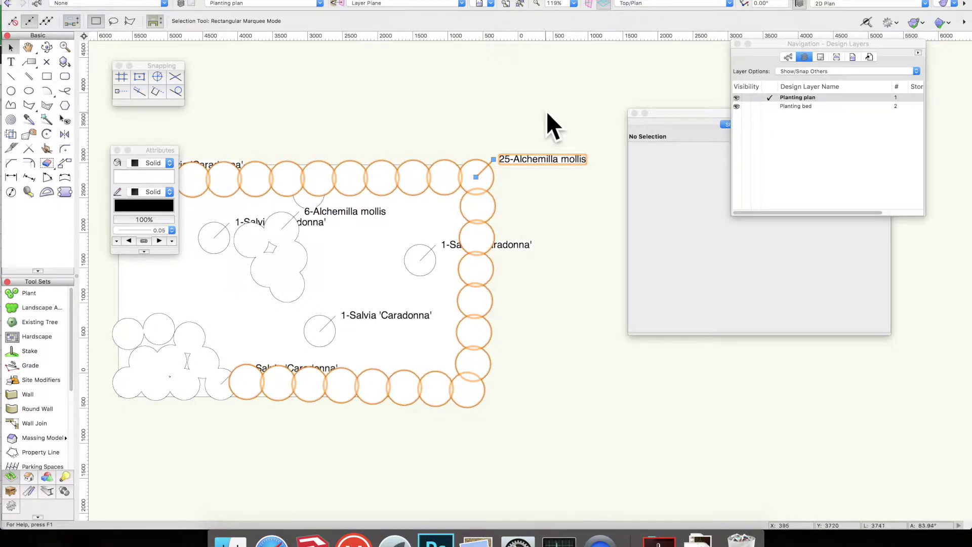
pyautogui.click(332, 2)
pyautogui.moveTo(338, 2)
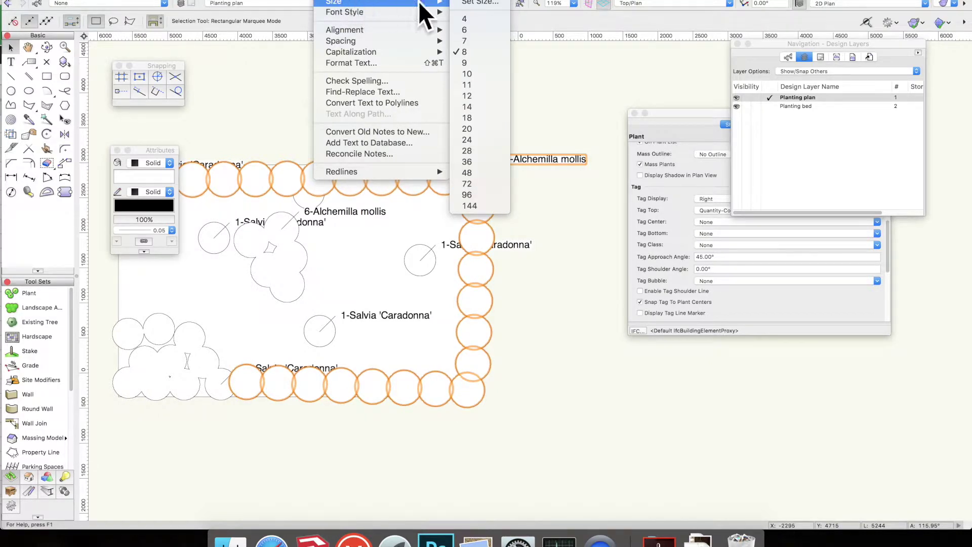
pyautogui.click(585, 72)
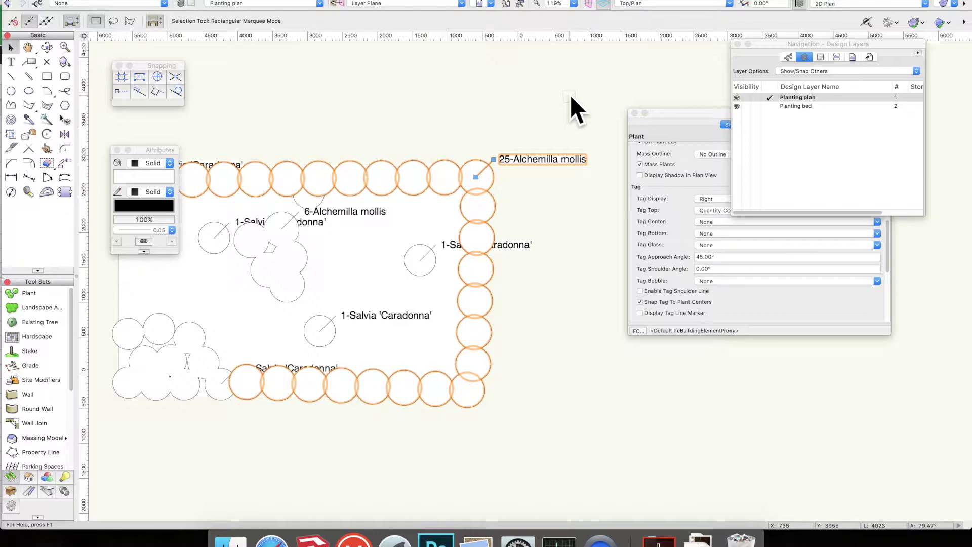
pyautogui.click(569, 181)
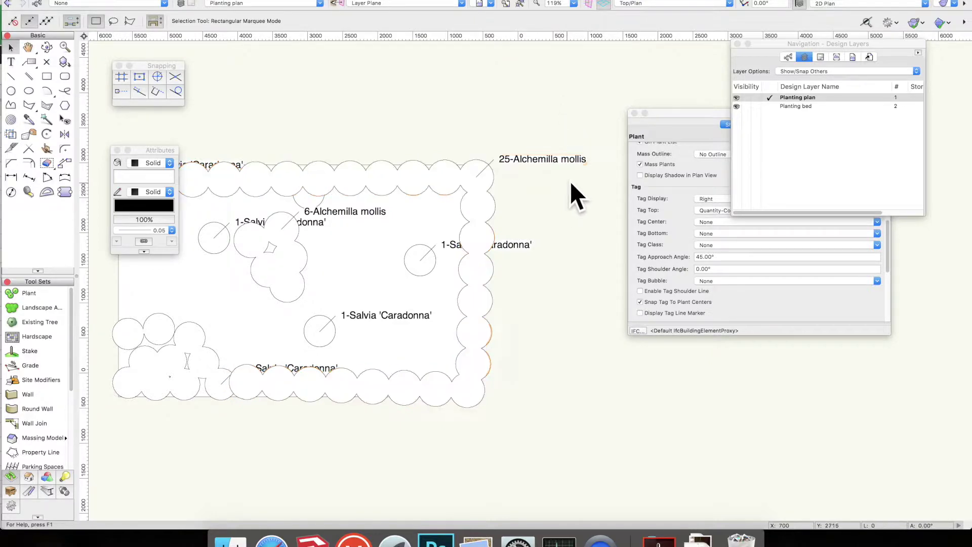
# Select all plant objects similar to the 25-Alchemilla mollis group.
pyautogui.click(565, 162)
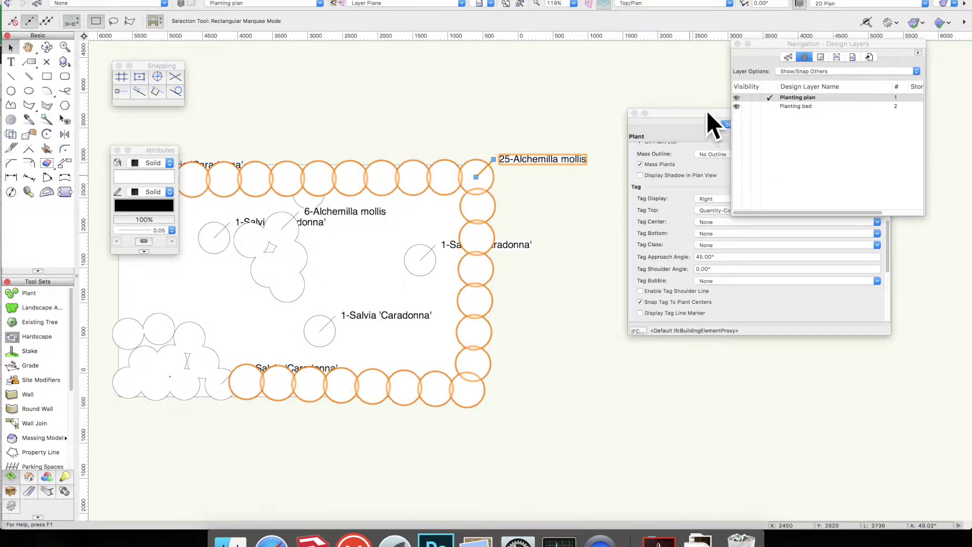
pyautogui.moveTo(707, 113); pyautogui.dragTo(661, 85)
pyautogui.click(46, 120)
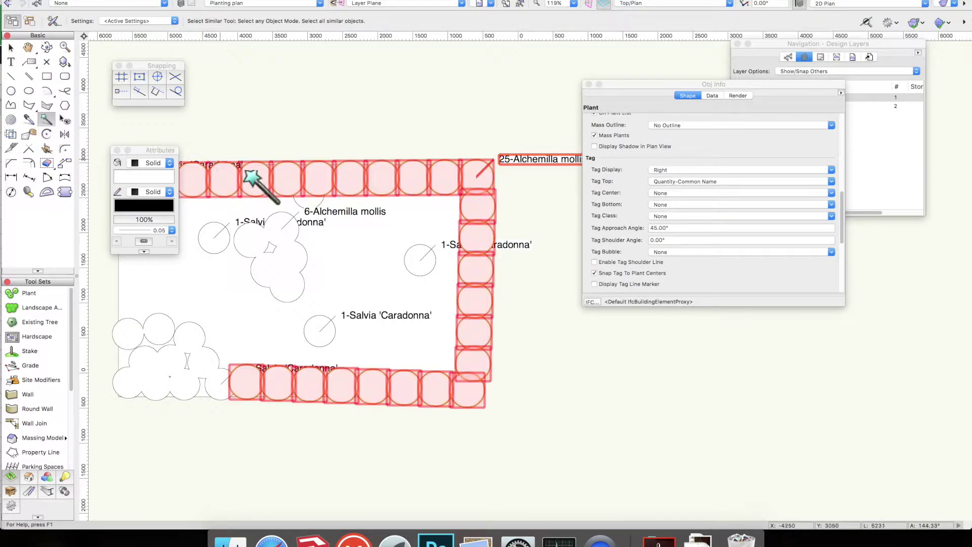
pyautogui.click(263, 249)
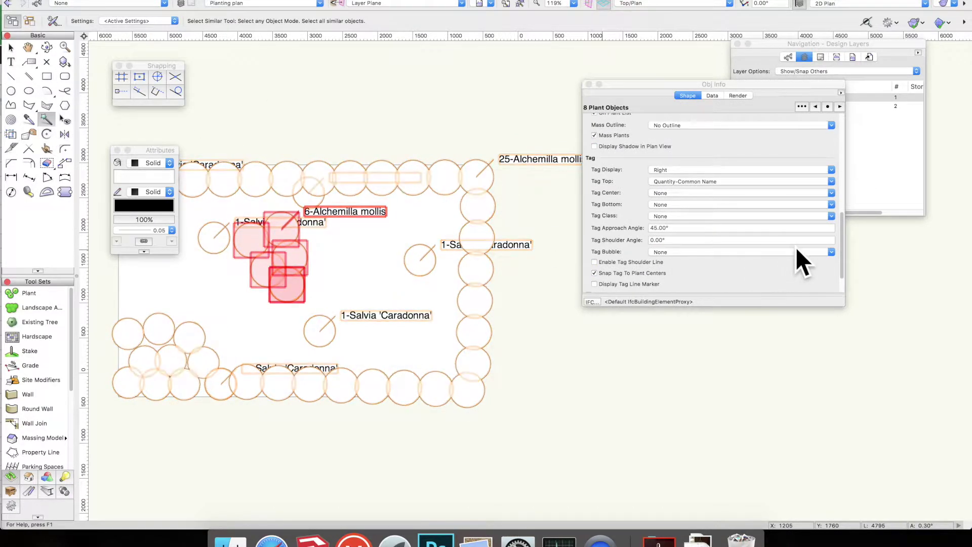
pyautogui.moveTo(755, 84); pyautogui.dragTo(795, 72)
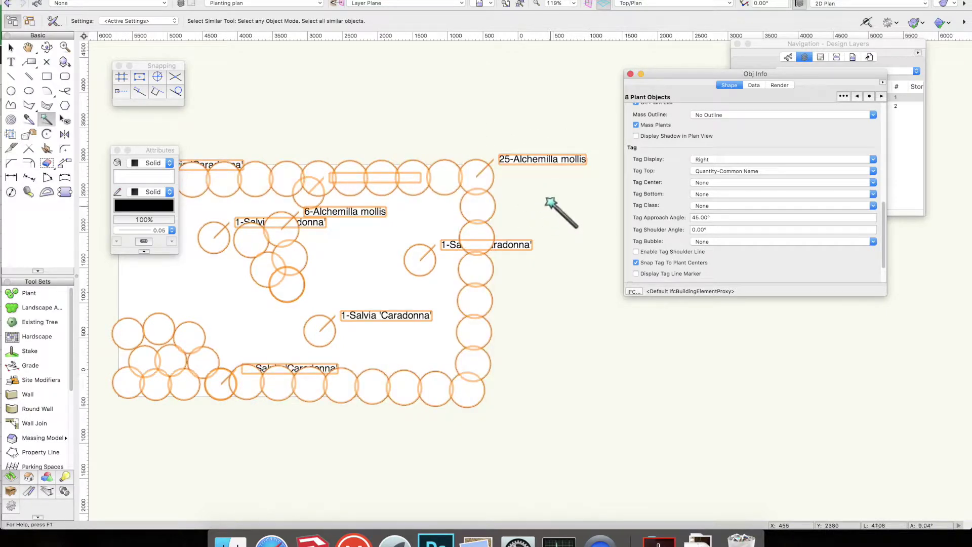
# Set Tag Top to a custom tag, replacing the dash separator with 'no'.
pyautogui.click(830, 170)
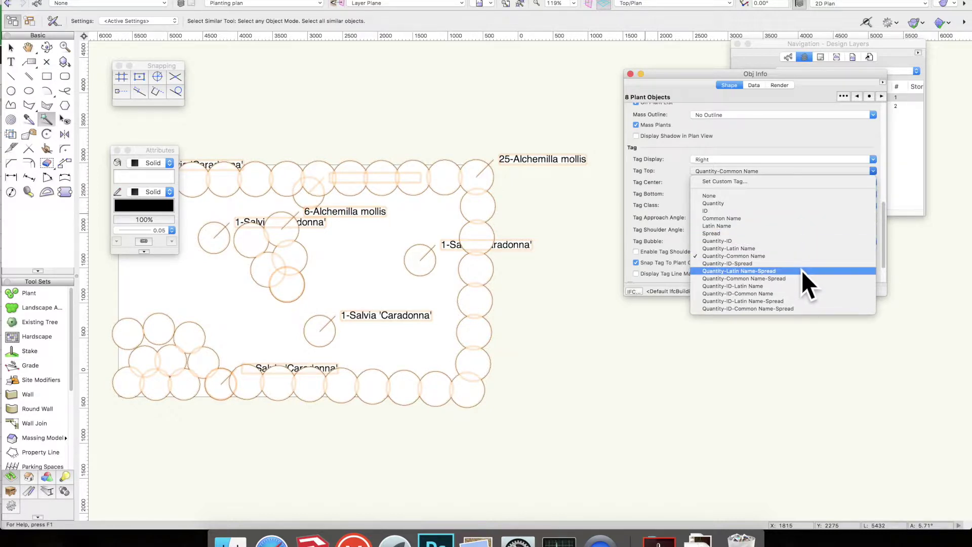
pyautogui.click(738, 183)
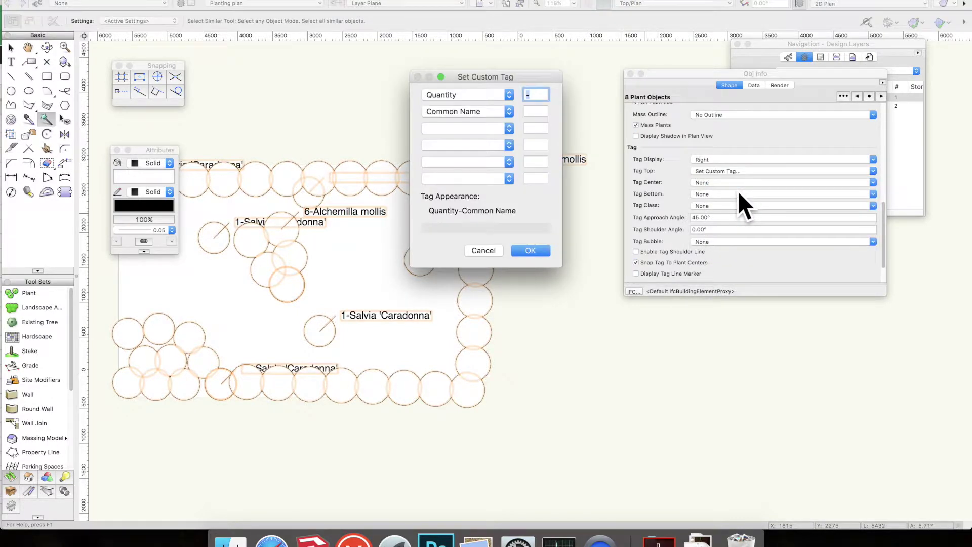
pyautogui.press('BackSpace')
pyautogui.write('no.')
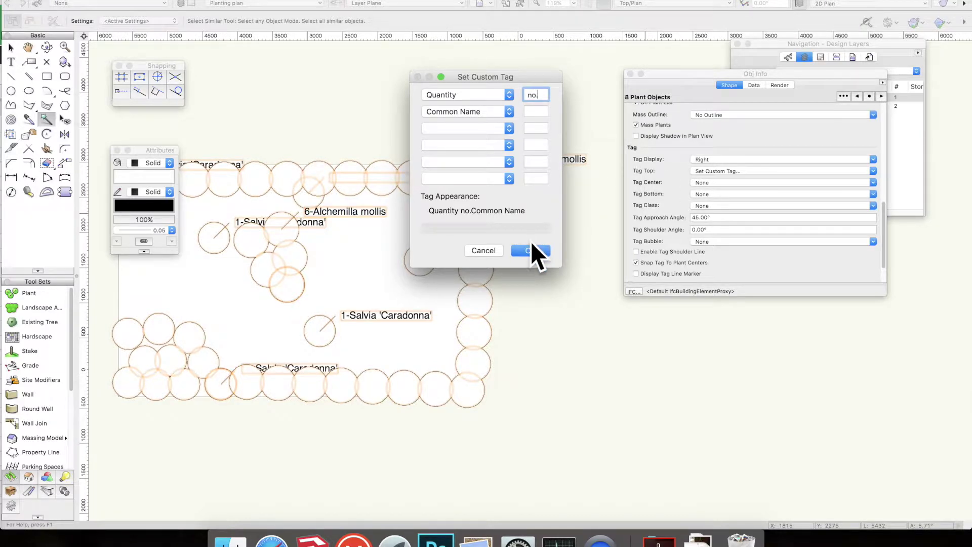
pyautogui.click(529, 252)
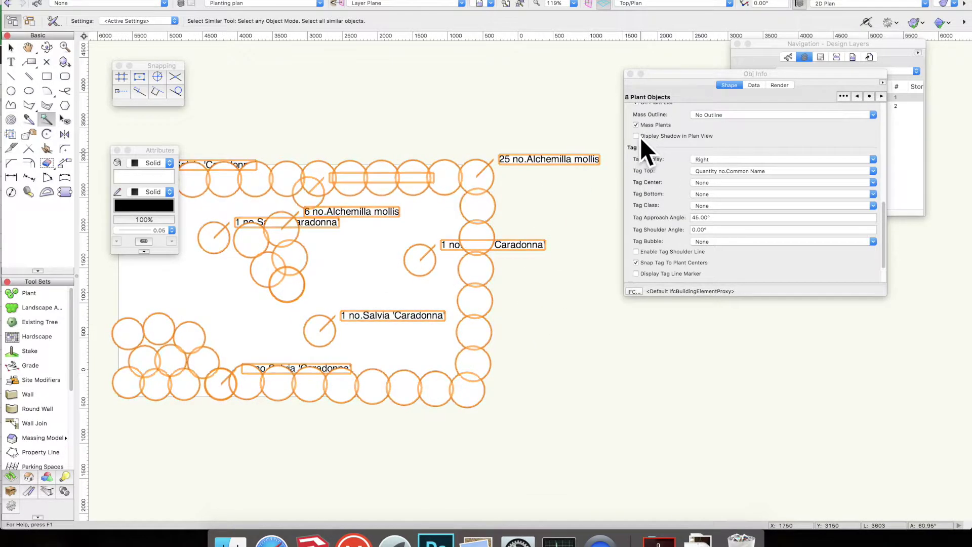
# Switch back to the Selection tool and select the Alchemilla border plants.
pyautogui.press('x')
pyautogui.click(535, 161)
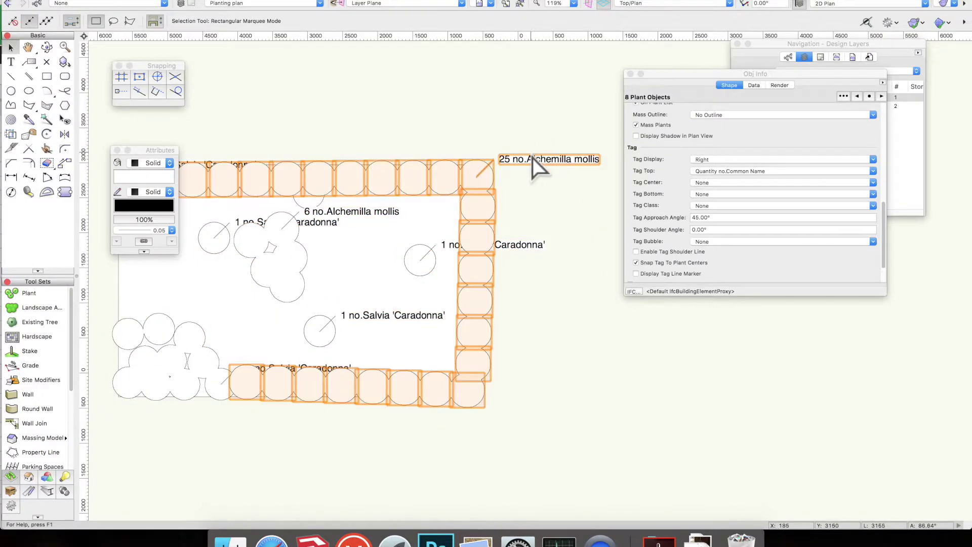
pyautogui.click(533, 157)
pyautogui.moveTo(680, 74); pyautogui.dragTo(745, 177)
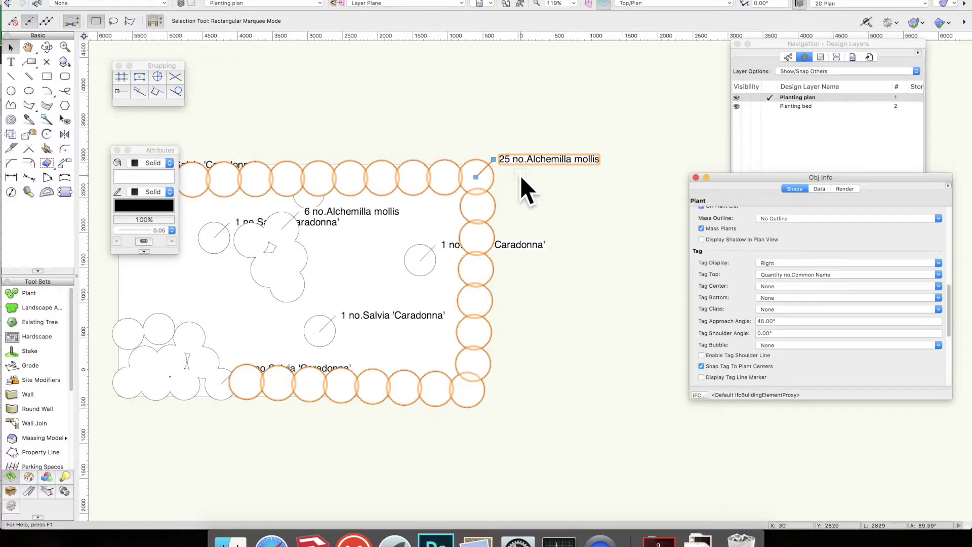
pyautogui.click(482, 190)
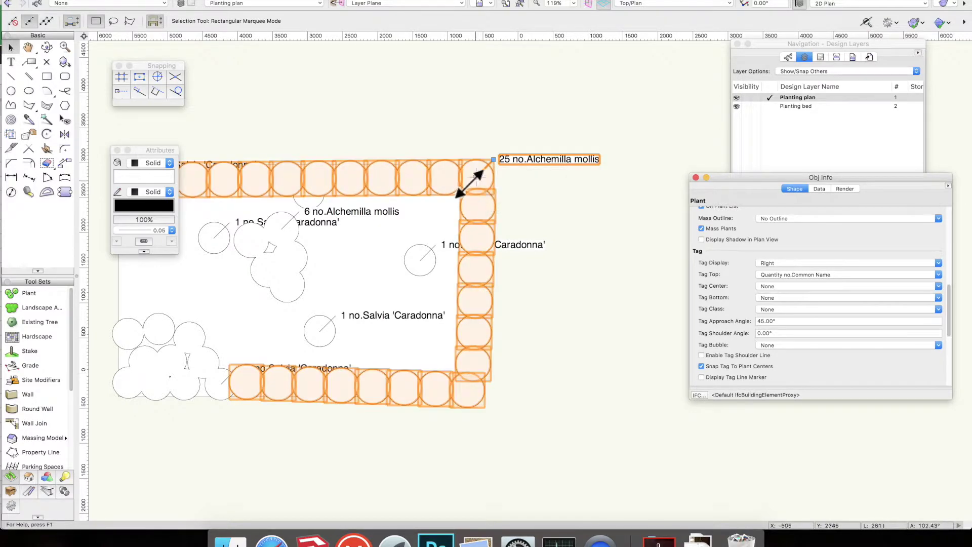
# Drag the 25 no.Alchemilla mollis tag up-right with Snap to Angle on, extending its leader.
pyautogui.moveTo(476, 177); pyautogui.dragTo(473, 363)
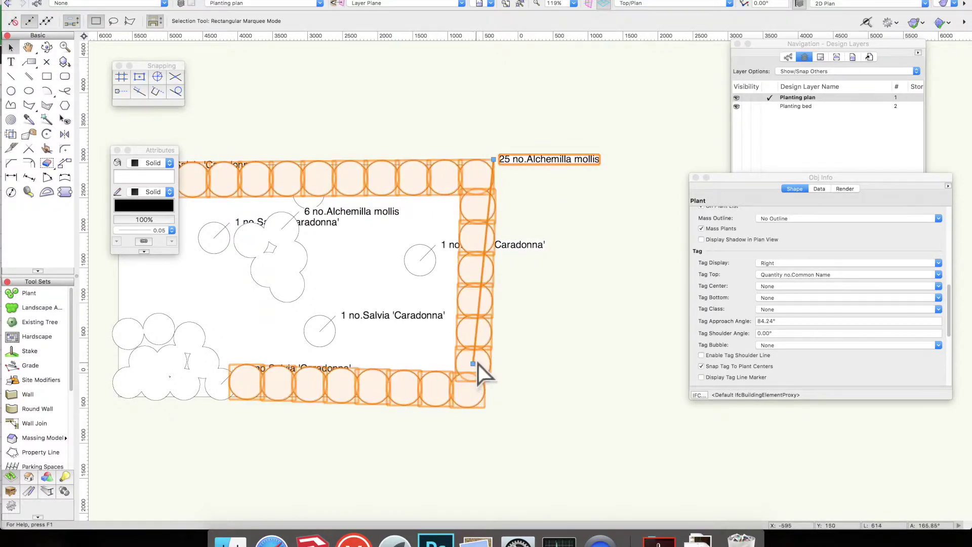
pyautogui.moveTo(477, 363); pyautogui.dragTo(412, 177)
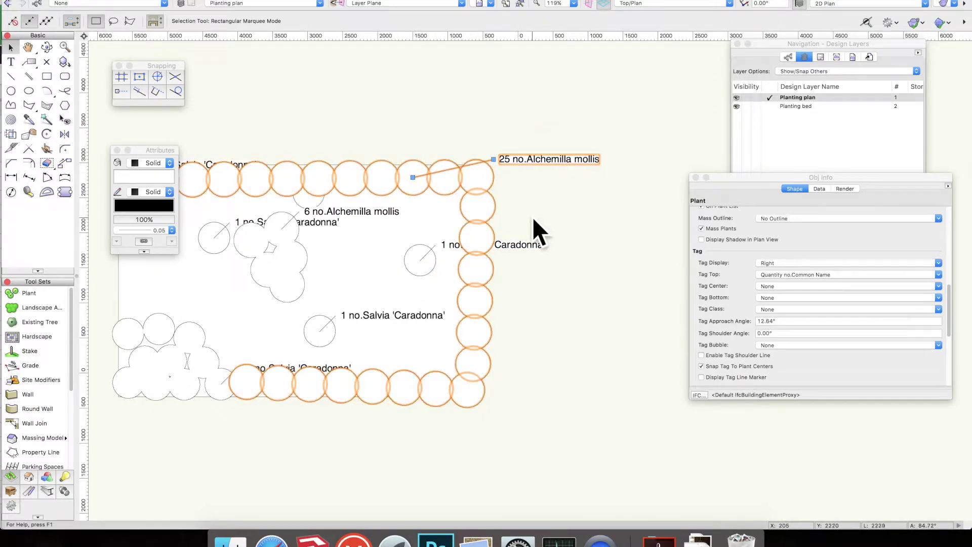
pyautogui.moveTo(486, 166); pyautogui.dragTo(498, 80)
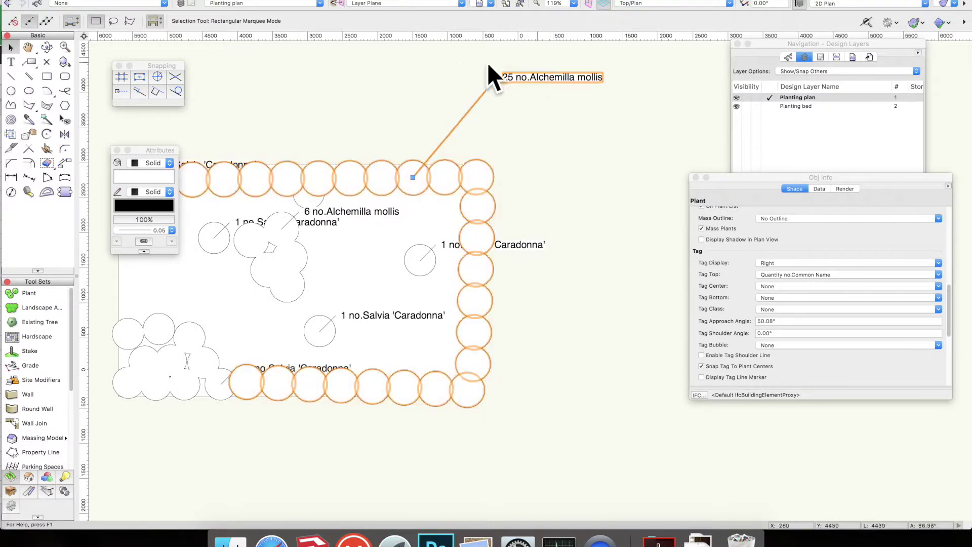
pyautogui.click(157, 78)
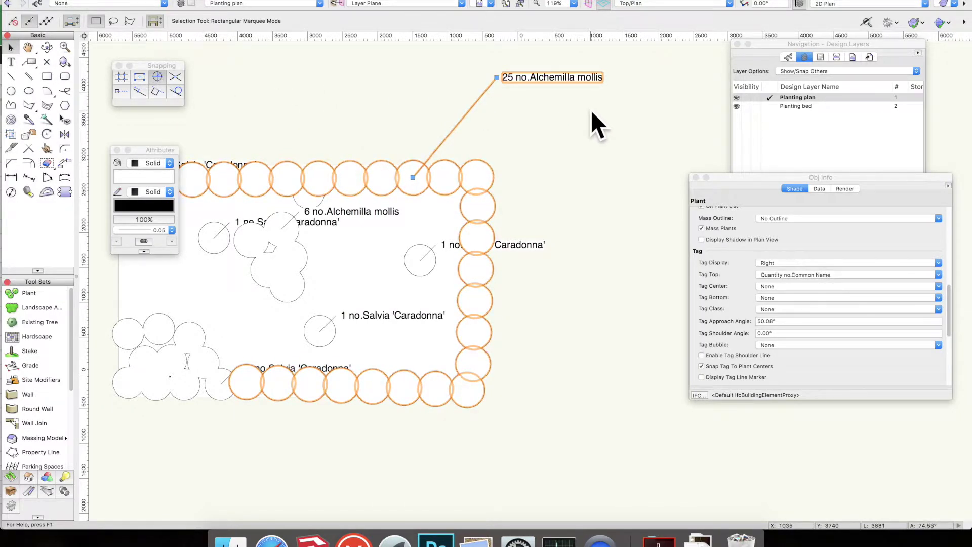
pyautogui.moveTo(496, 78); pyautogui.dragTo(511, 59)
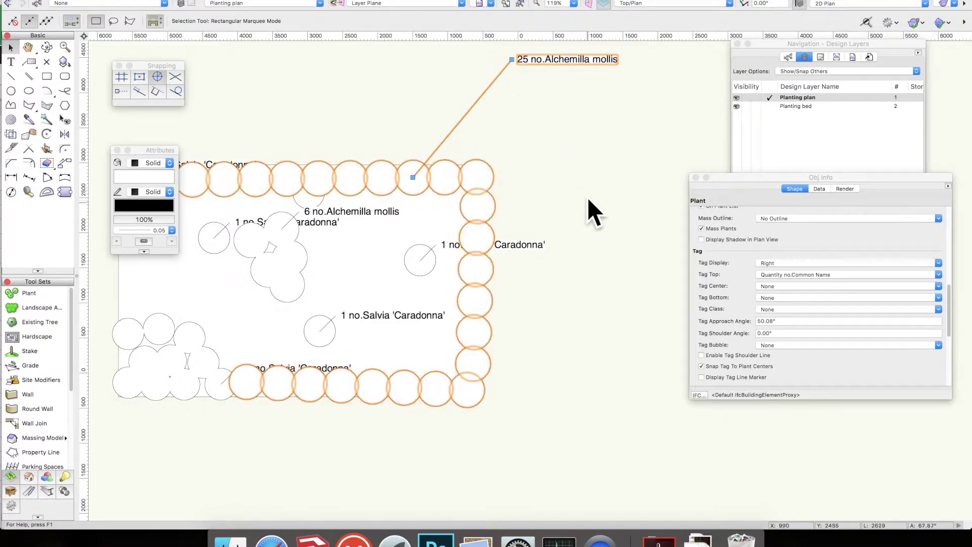
pyautogui.moveTo(569, 187); pyautogui.dragTo(652, 237, button='middle')
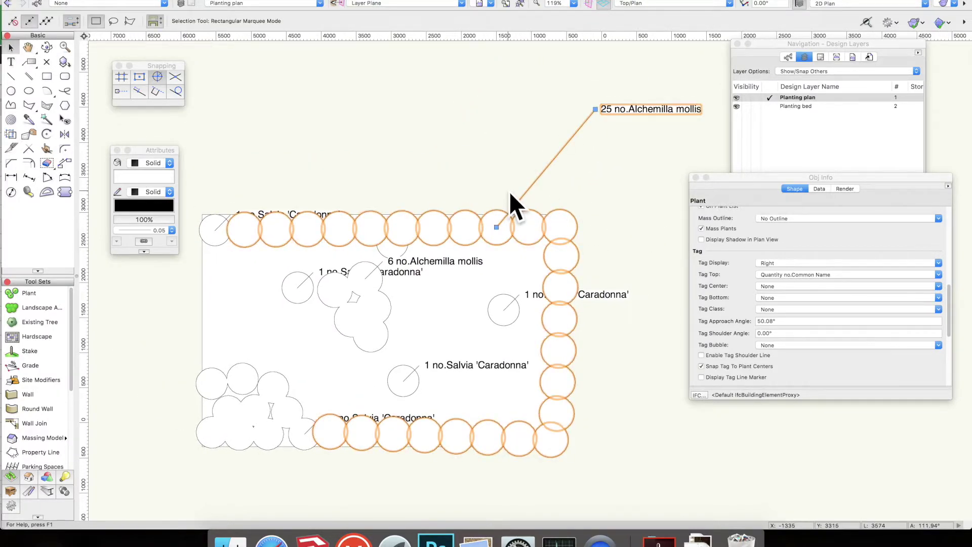
pyautogui.scroll(-4, 509, 192)
# Draw a horizontal guide line above the bed and a vertical one down its right side.
pyautogui.press('2')
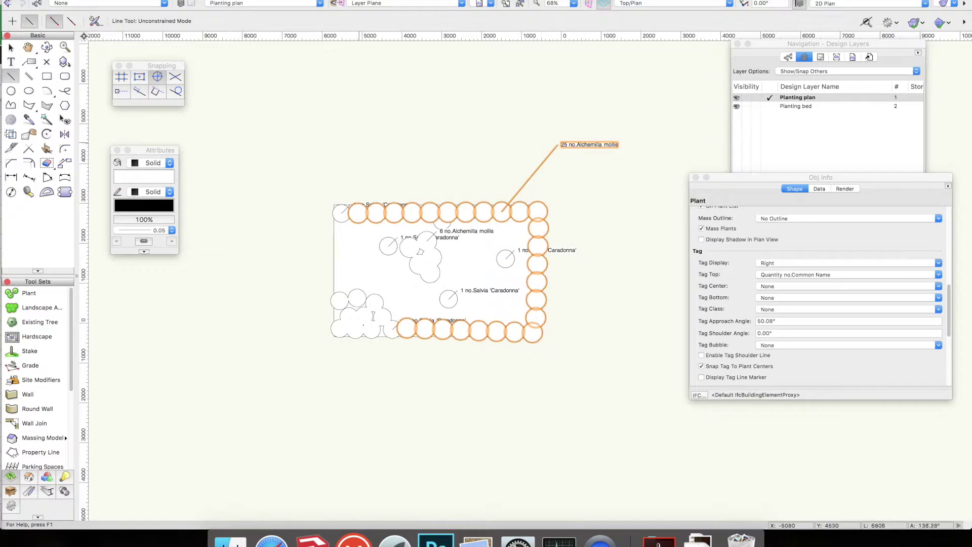
pyautogui.click(324, 156)
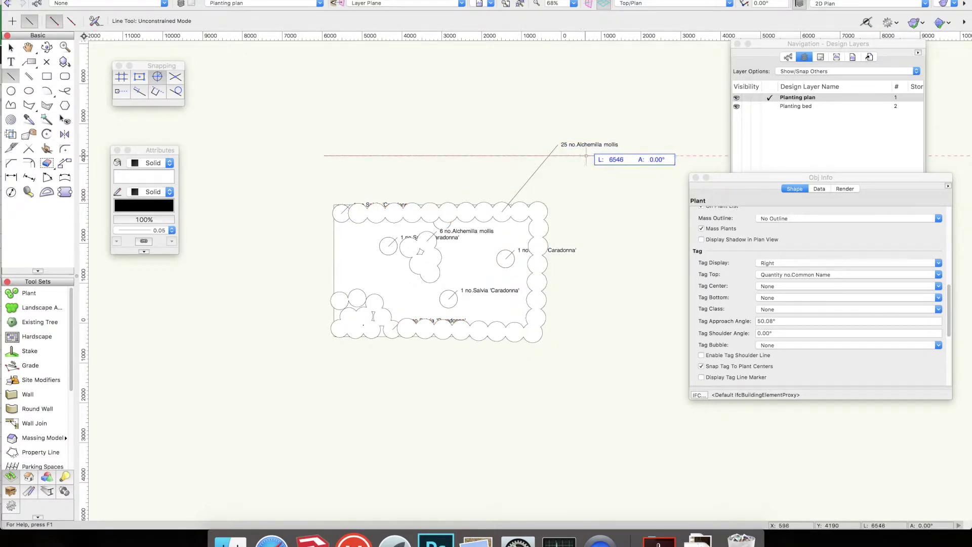
pyautogui.click(587, 156)
pyautogui.click(588, 156)
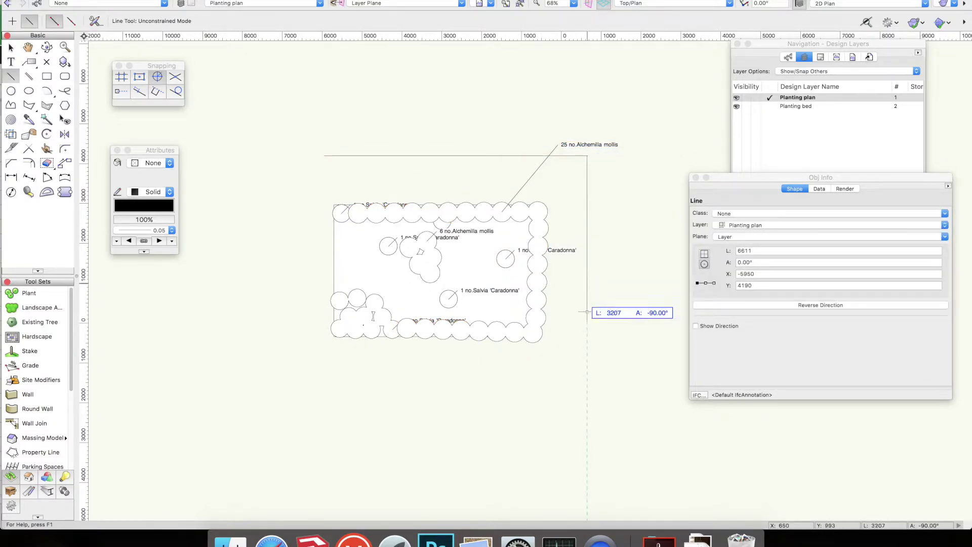
pyautogui.click(587, 360)
# Move two 1 no.Salvia 'Caradonna' tags onto the vertical guide line.
pyautogui.press('x')
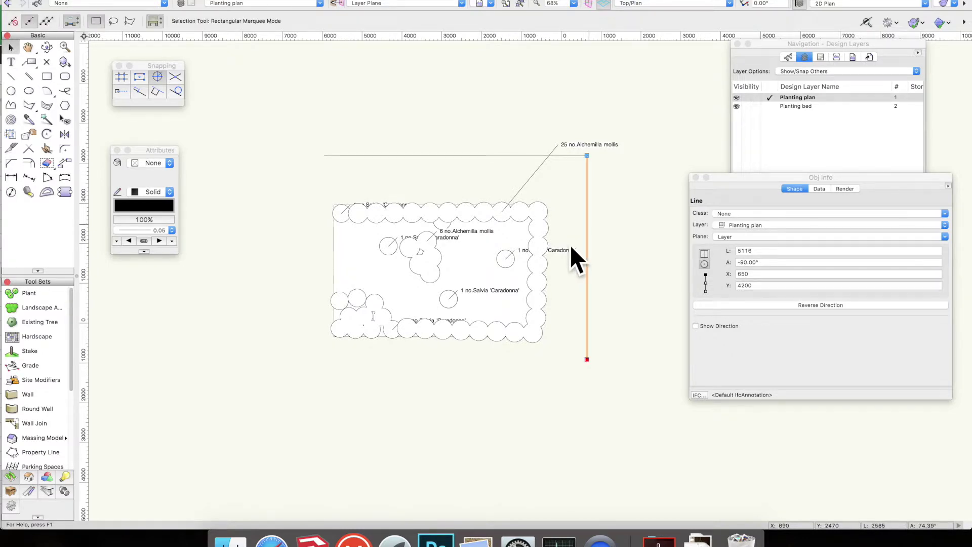
pyautogui.moveTo(507, 256); pyautogui.dragTo(587, 177)
pyautogui.click(491, 292)
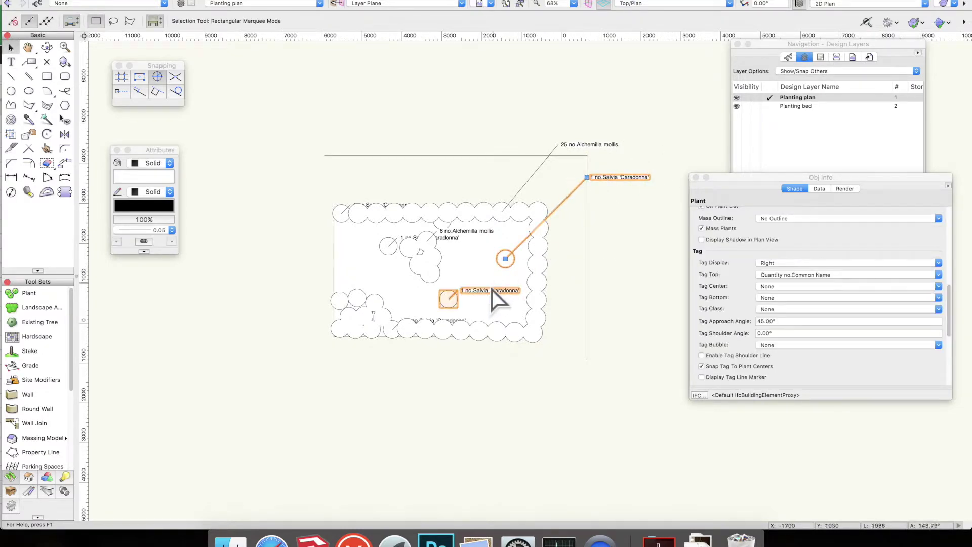
pyautogui.moveTo(449, 299); pyautogui.dragTo(587, 160)
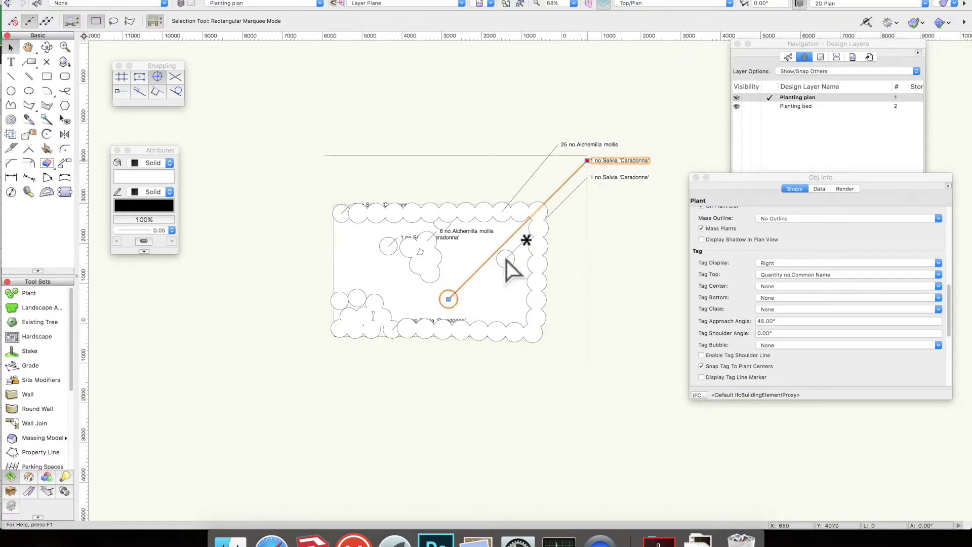
# Move the lower-left Salvia cluster's tag up to the horizontal guide and dismiss the backup reminder.
pyautogui.click(389, 324)
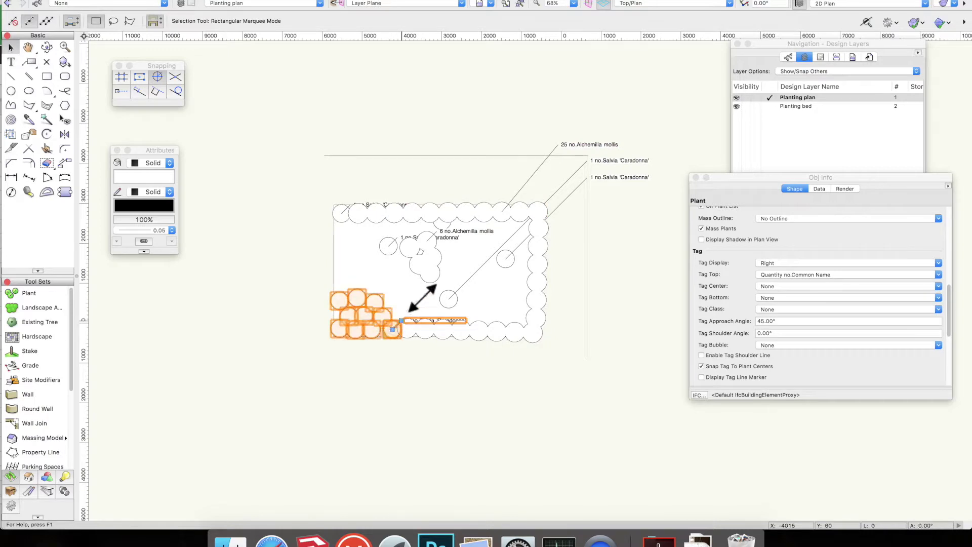
pyautogui.moveTo(423, 297); pyautogui.dragTo(577, 156)
pyautogui.click(568, 149)
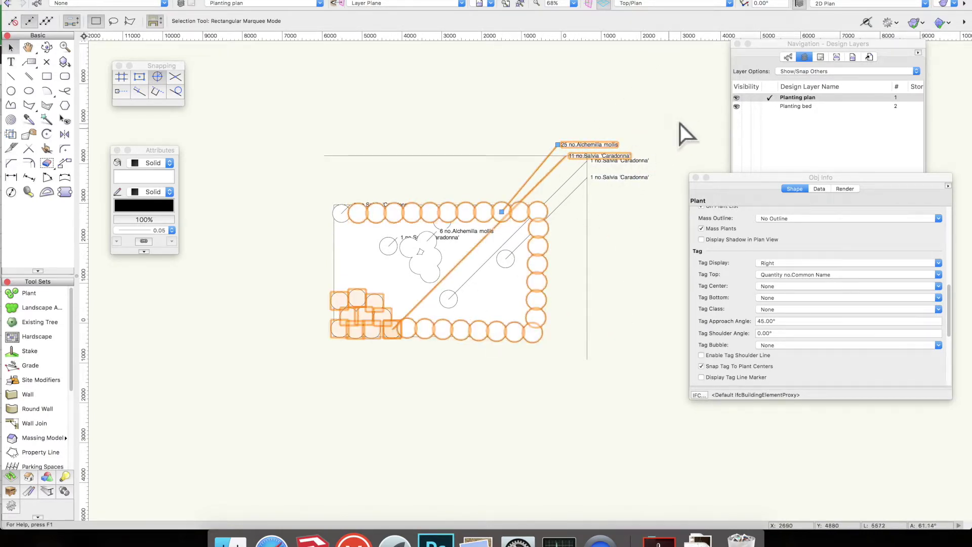
pyautogui.scroll(5, 648, 117)
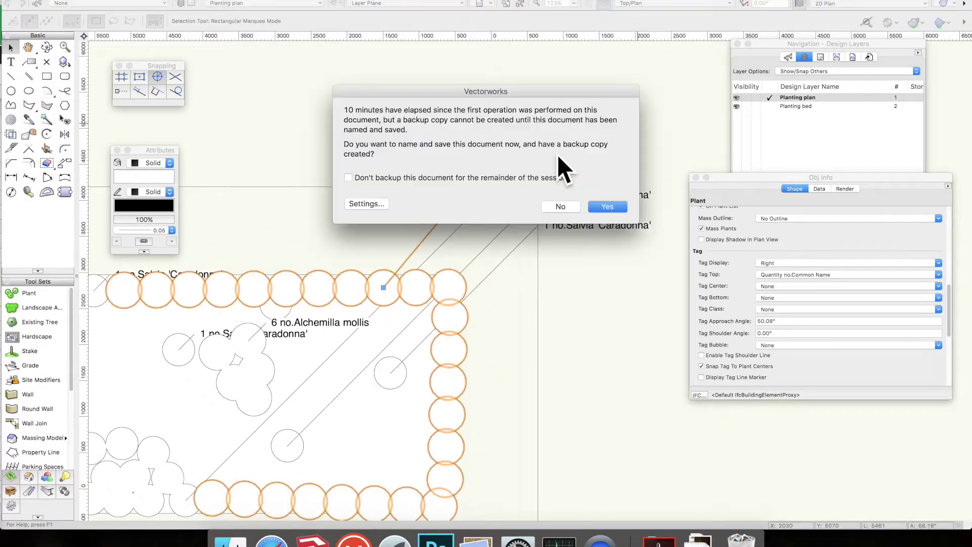
pyautogui.click(566, 205)
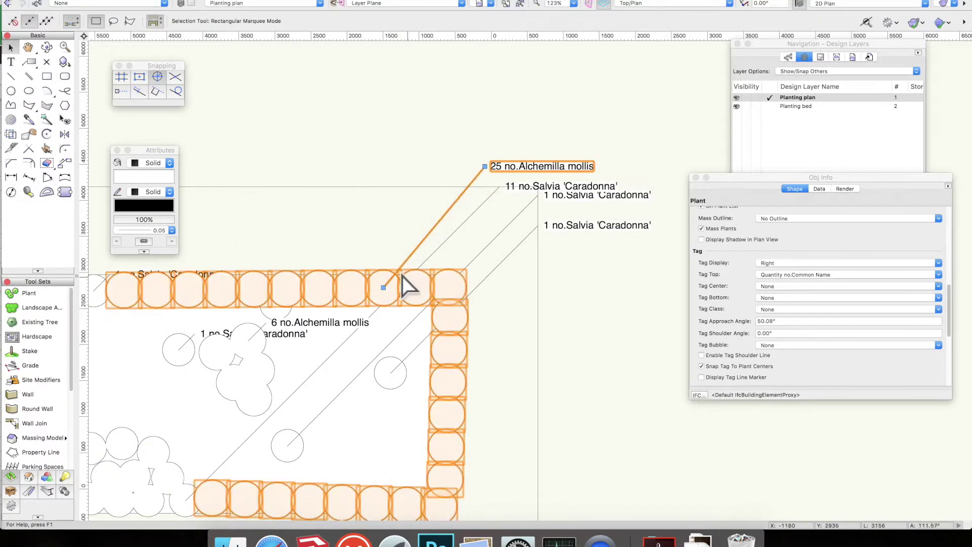
# Set the Alchemilla tag leader to 45° and slide the 11 no.Salvia 'Caradonna' tag along the guide.
pyautogui.moveTo(346, 292); pyautogui.dragTo(286, 288)
pyautogui.moveTo(458, 179); pyautogui.dragTo(388, 187)
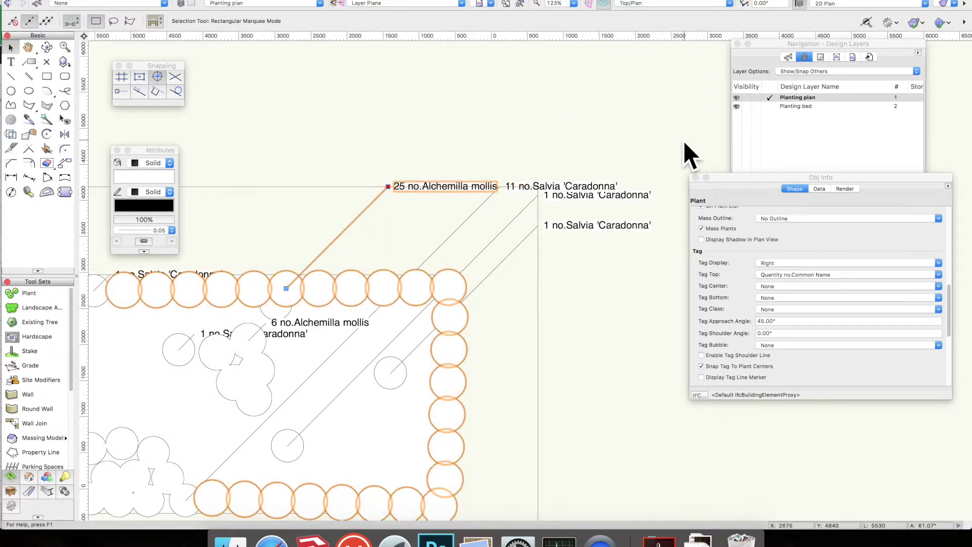
pyautogui.click(324, 386)
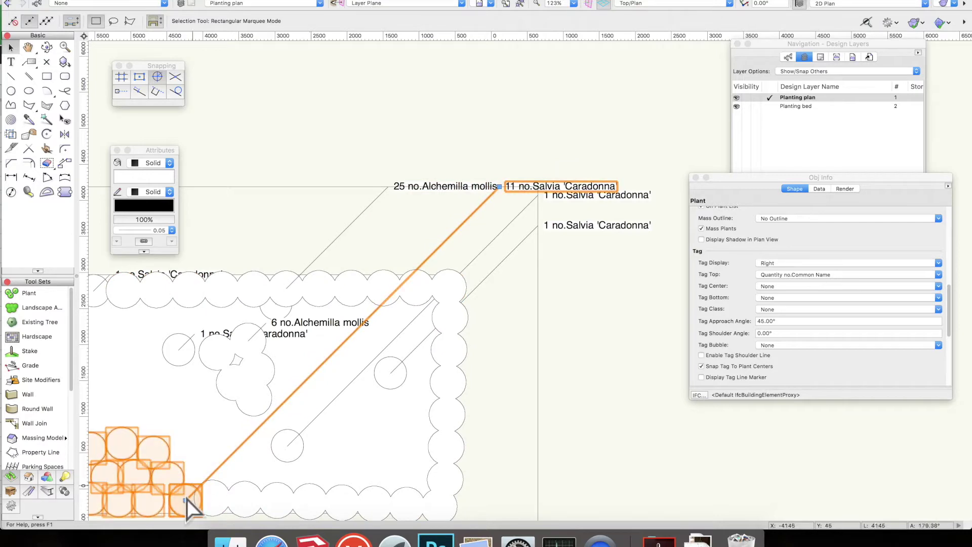
pyautogui.moveTo(184, 501); pyautogui.dragTo(168, 479)
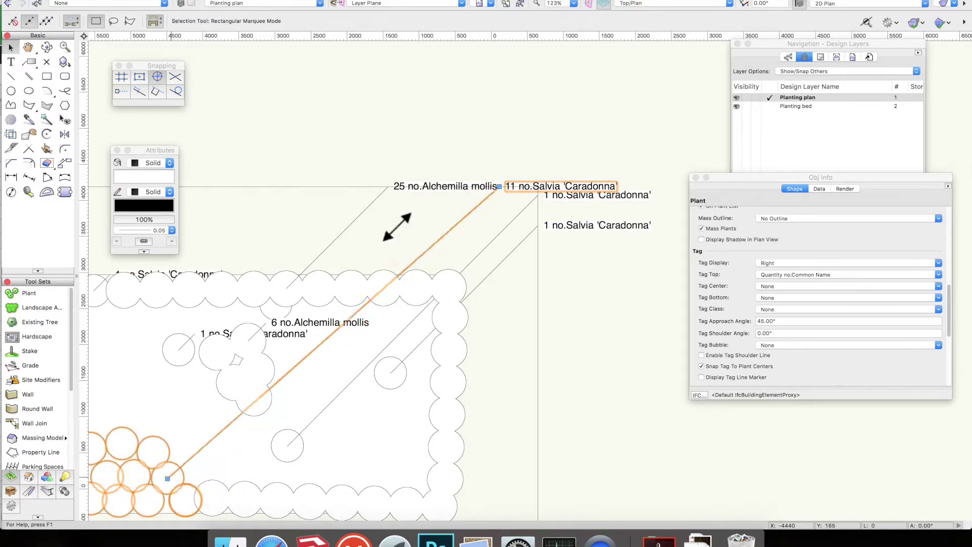
pyautogui.click(502, 187)
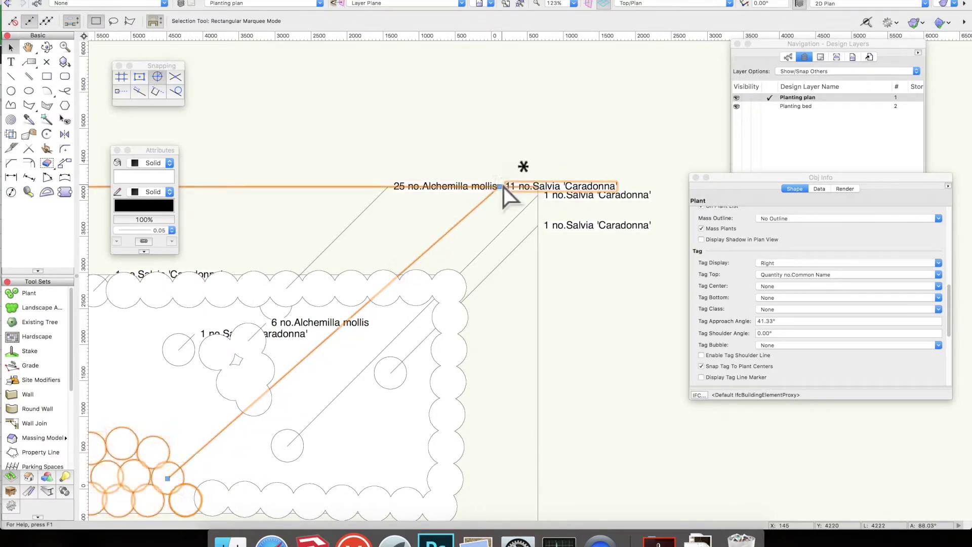
pyautogui.click(481, 205)
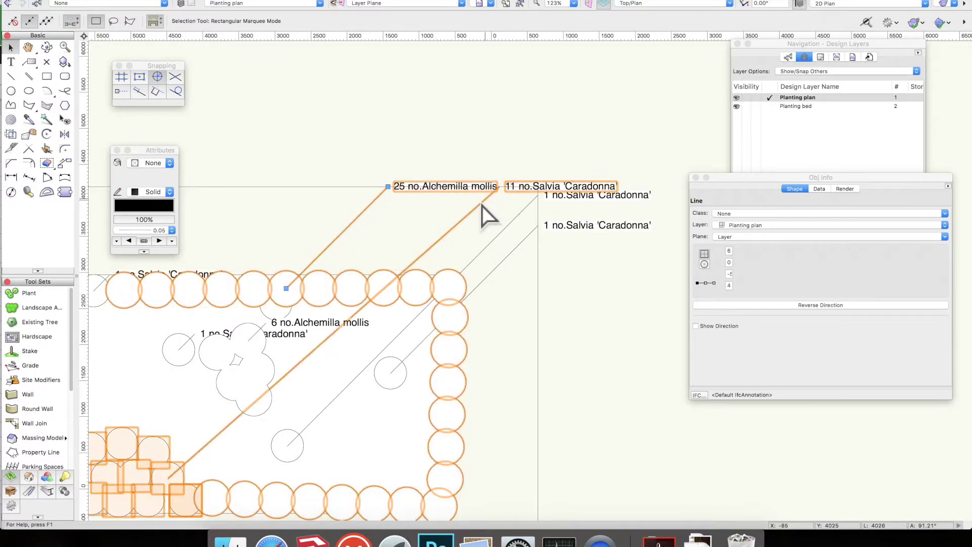
pyautogui.moveTo(494, 193); pyautogui.dragTo(413, 161)
pyautogui.click(395, 191)
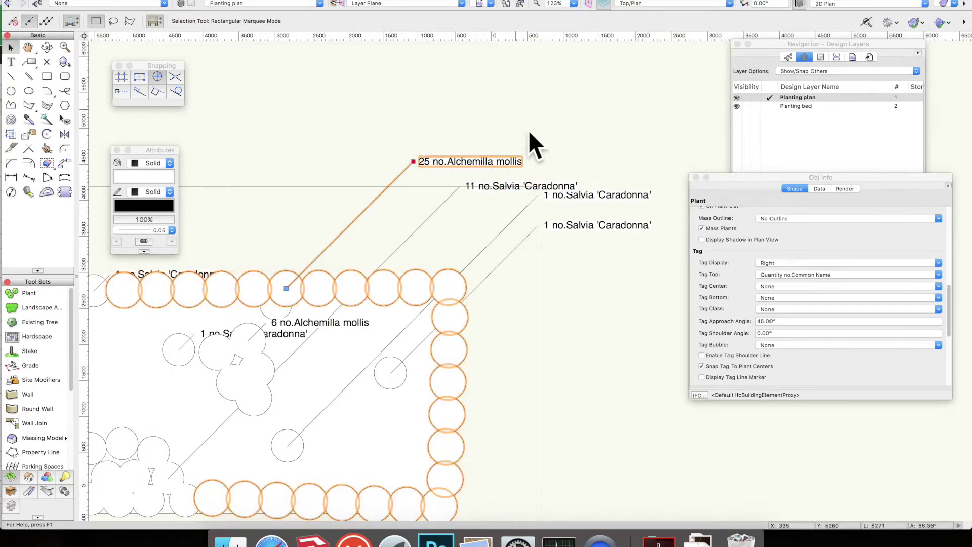
# Move the 6 no.Alchemilla mollis tag up and right out of the bed.
pyautogui.moveTo(435, 253); pyautogui.dragTo(629, 195, button='middle')
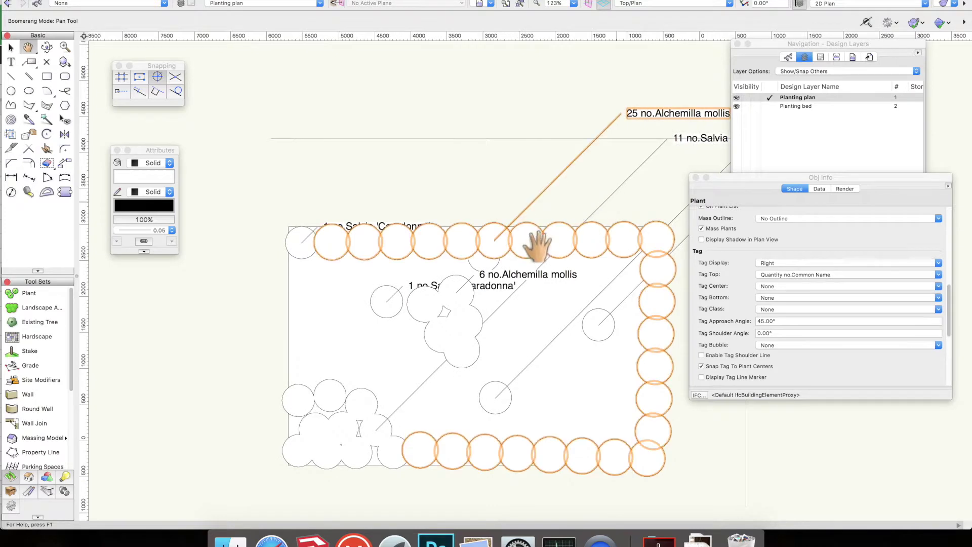
pyautogui.click(463, 292)
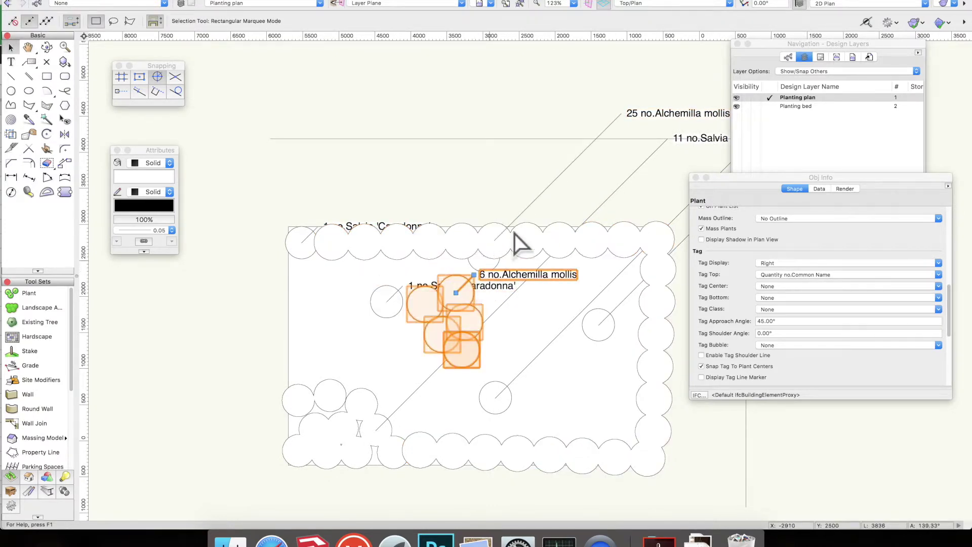
pyautogui.moveTo(579, 194); pyautogui.dragTo(466, 189, button='middle')
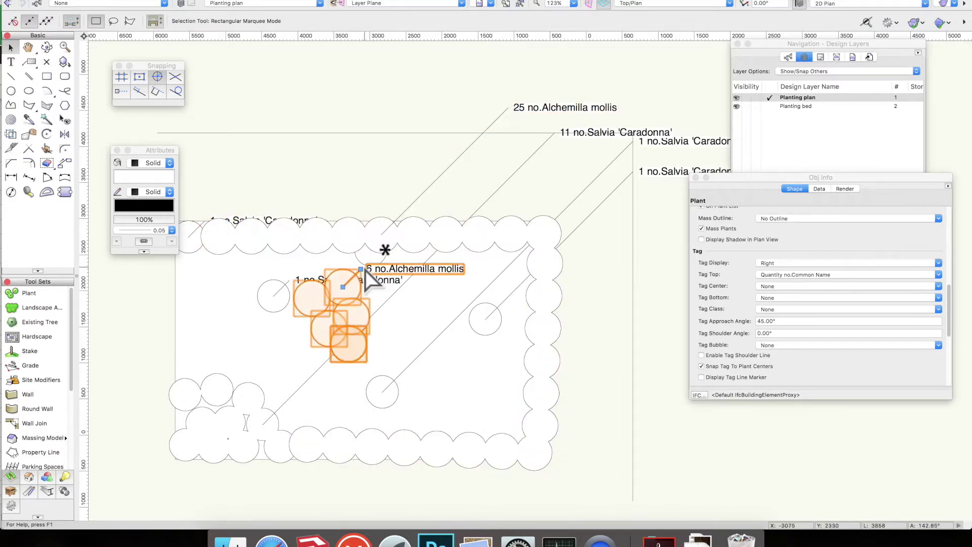
pyautogui.moveTo(356, 274); pyautogui.dragTo(525, 89)
pyautogui.click(500, 113)
pyautogui.click(419, 130)
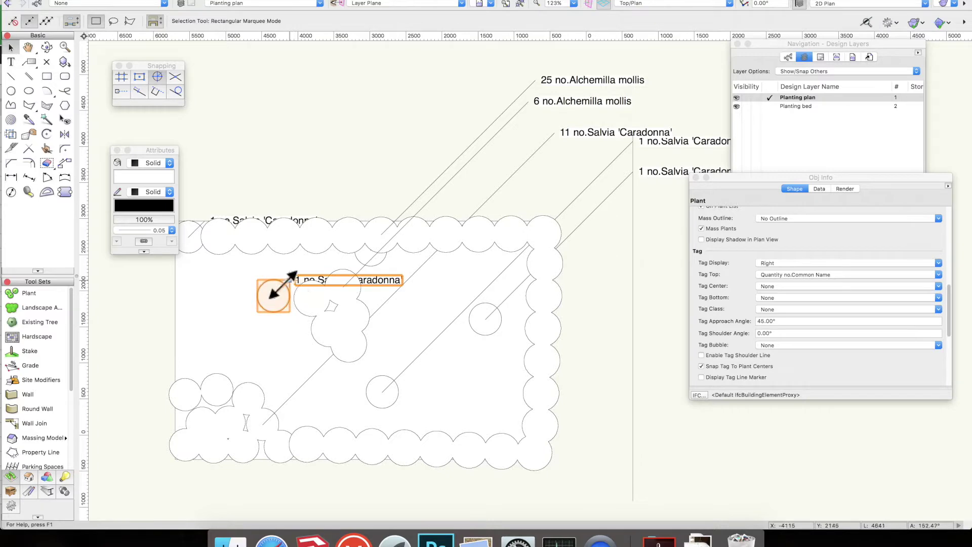
# Pull the single Salvia tag and the corner Salvia tag high above the bed at 45°.
pyautogui.moveTo(283, 286); pyautogui.dragTo(515, 58)
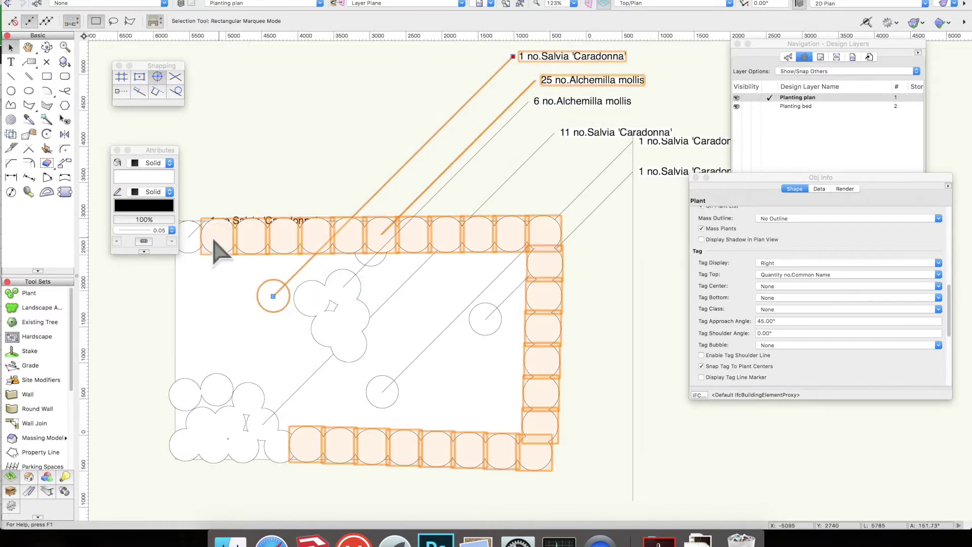
pyautogui.press('space')
pyautogui.moveTo(298, 137); pyautogui.dragTo(372, 205)
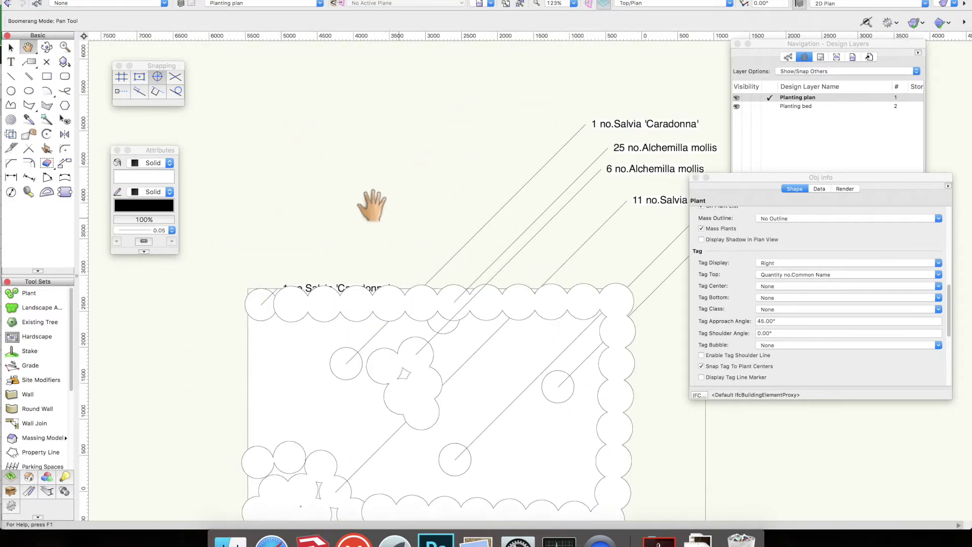
pyautogui.keyDown('shift'); pyautogui.click(265, 304); pyautogui.keyUp('shift')
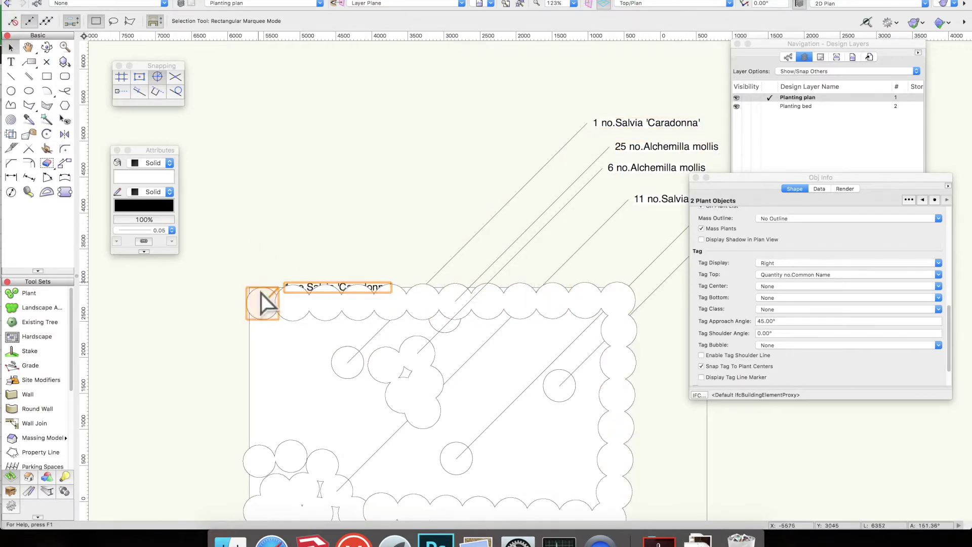
pyautogui.moveTo(276, 285); pyautogui.dragTo(477, 109)
# Set both single Salvia 'Caradonna' tags on vertical 90° leaders above their plants.
pyautogui.click(475, 108)
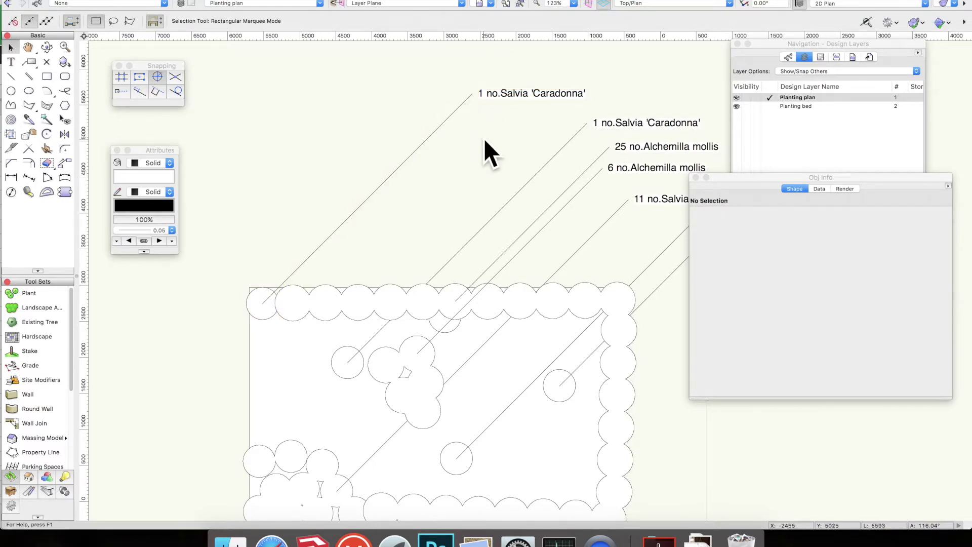
pyautogui.scroll(-4, 485, 140)
pyautogui.click(476, 115)
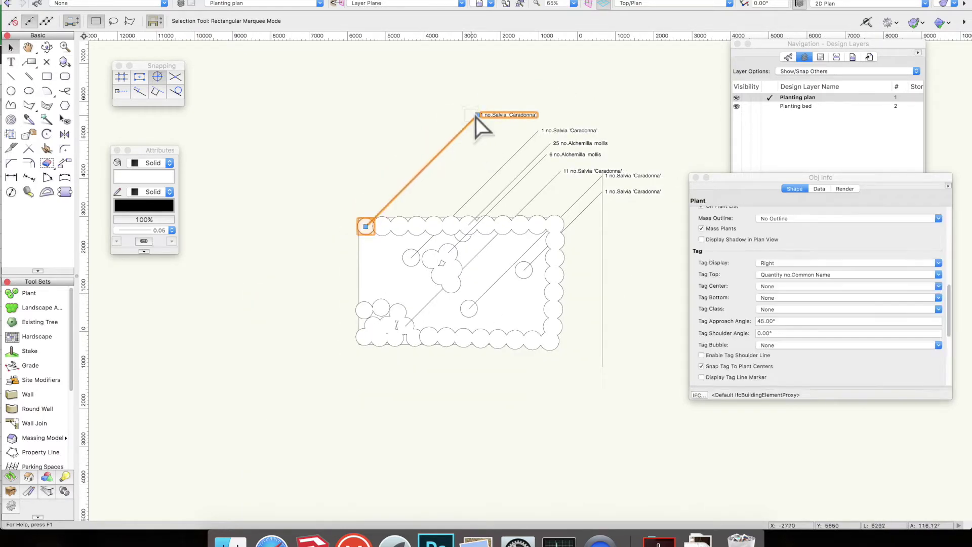
pyautogui.moveTo(482, 110); pyautogui.dragTo(366, 105)
pyautogui.click(541, 131)
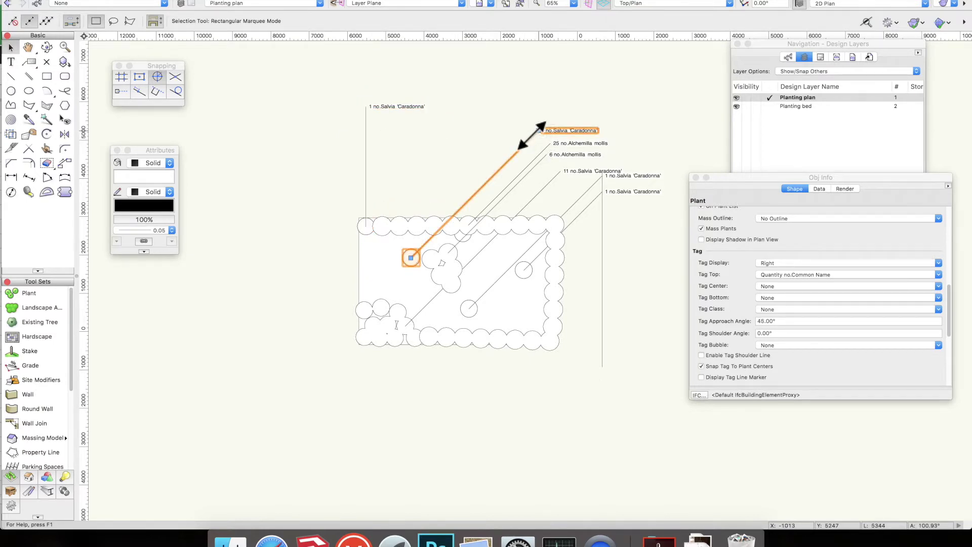
pyautogui.moveTo(539, 132); pyautogui.dragTo(410, 117)
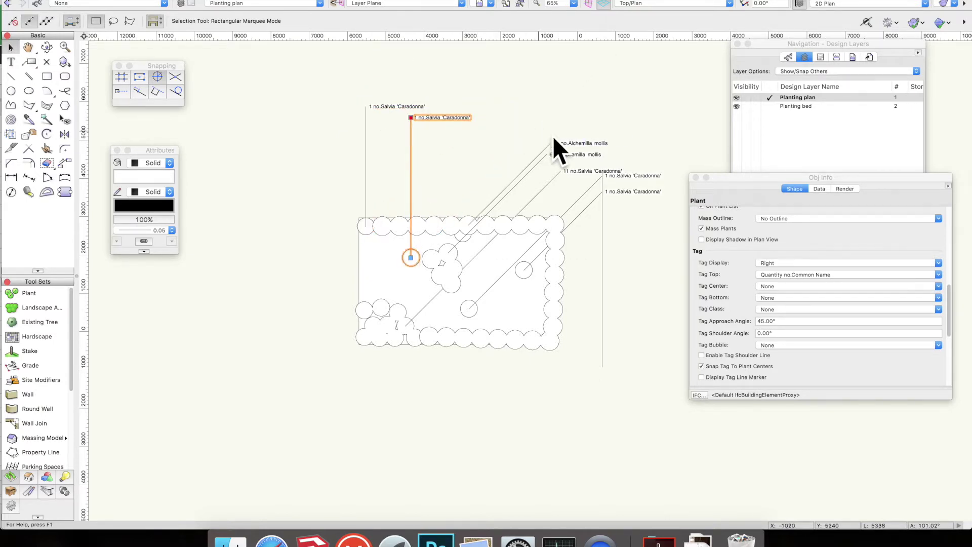
# Set both Alchemilla tags on vertical leaders, 6 no. sitting just above 25 no.
pyautogui.click(556, 141)
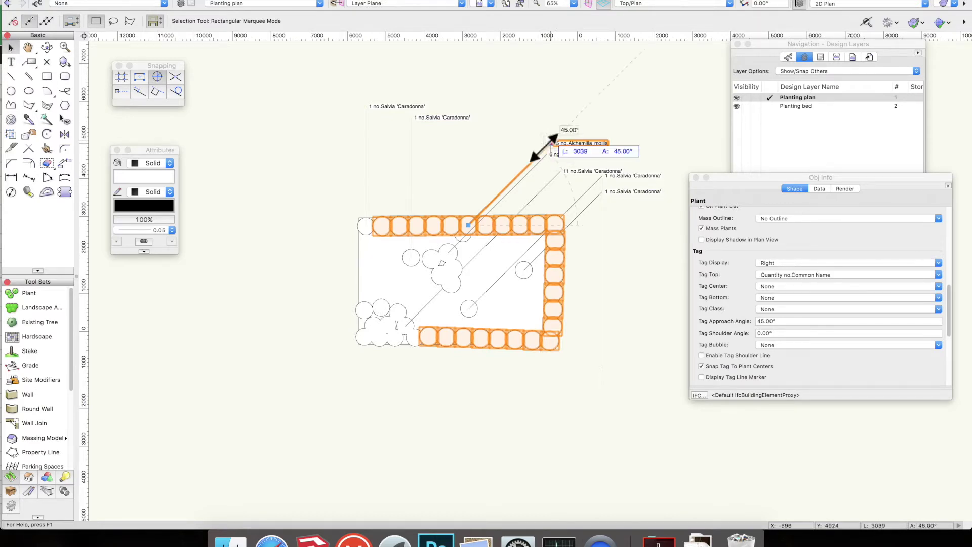
pyautogui.moveTo(552, 139); pyautogui.dragTo(466, 128)
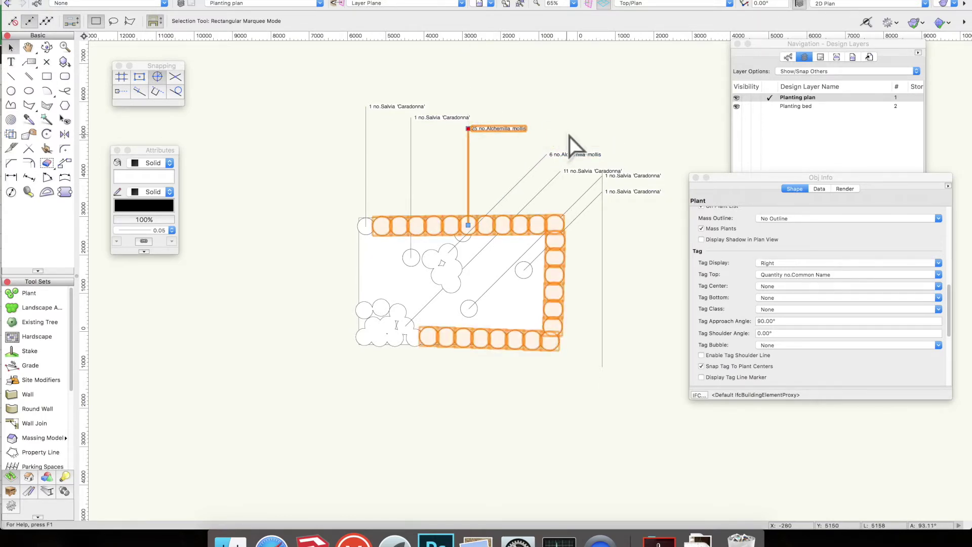
pyautogui.scroll(3, 569, 136)
pyautogui.click(542, 165)
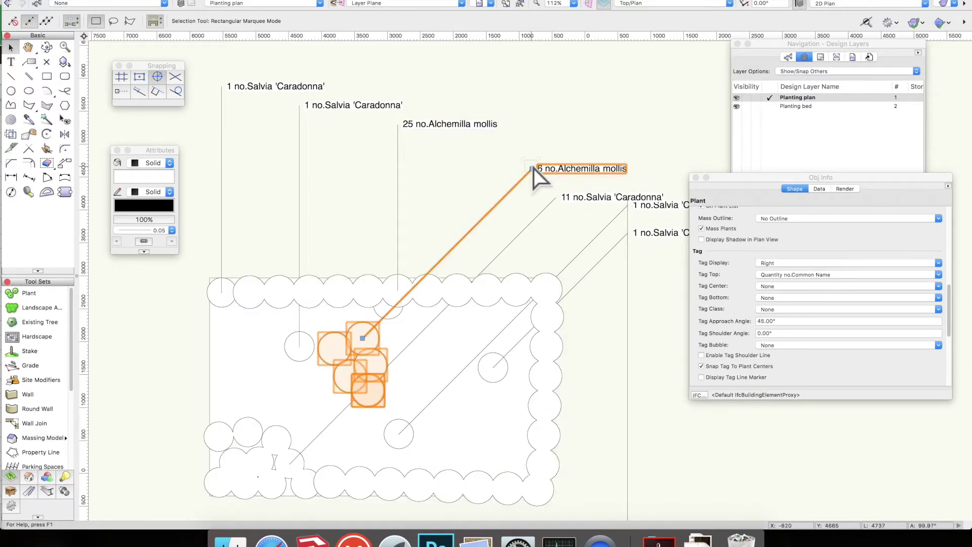
pyautogui.moveTo(525, 175); pyautogui.dragTo(414, 123)
pyautogui.click(488, 125)
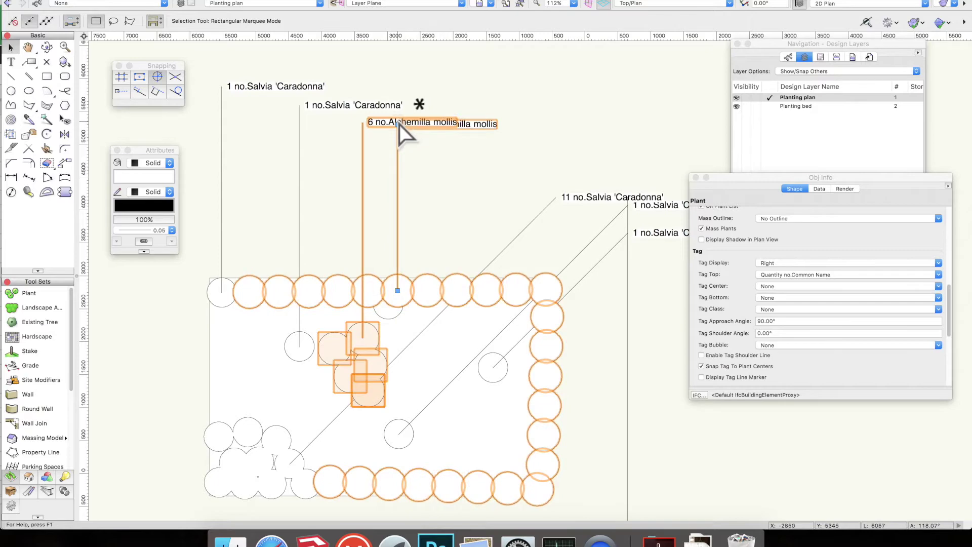
pyautogui.moveTo(399, 126); pyautogui.dragTo(398, 141)
pyautogui.scroll(-2, 398, 141)
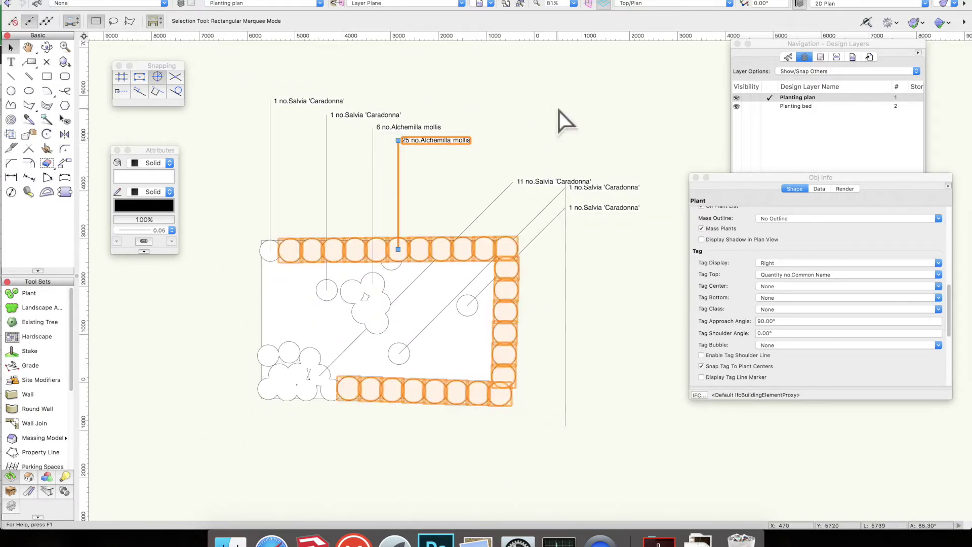
# Select all eight plant objects with Select Similar and set their tag font to Arial.
pyautogui.click(47, 119)
pyautogui.click(302, 98)
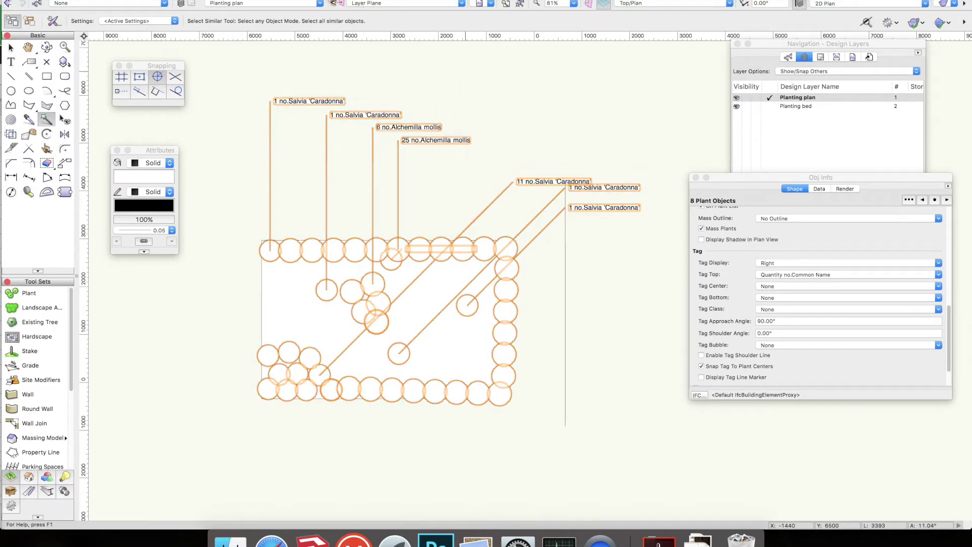
pyautogui.click(331, 0)
pyautogui.moveTo(338, 1)
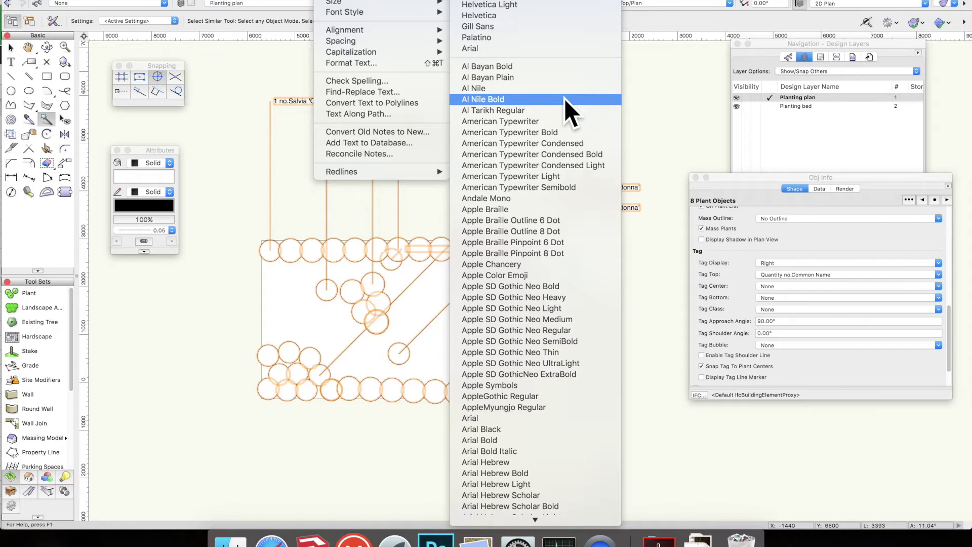
pyautogui.click(498, 417)
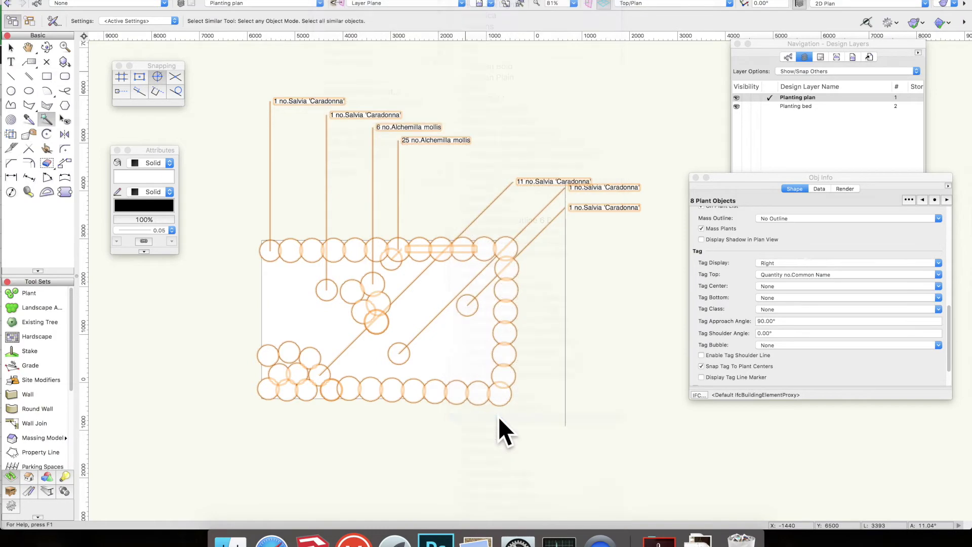
# Set the selected tags' colour to red in the Attributes palette.
pyautogui.click(334, 1)
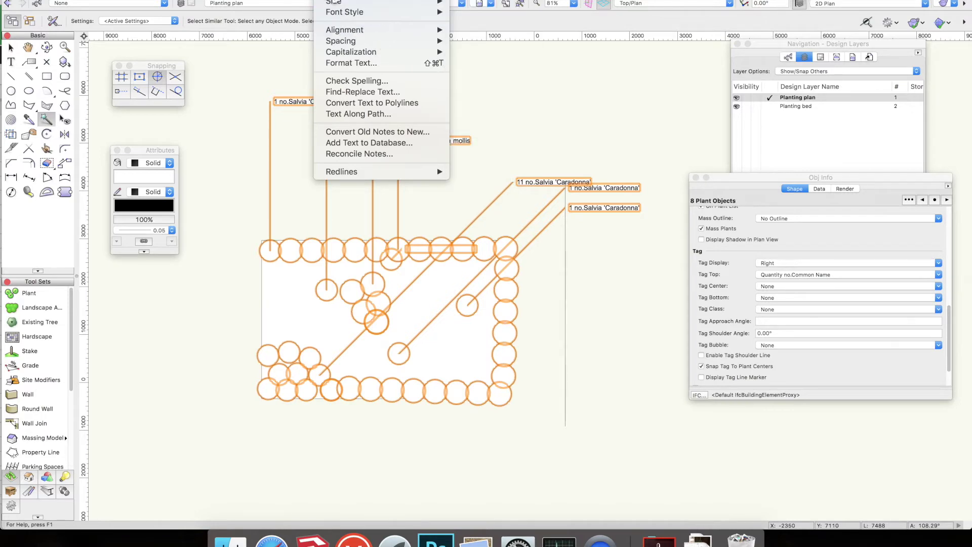
pyautogui.press('Escape')
pyautogui.click(148, 207)
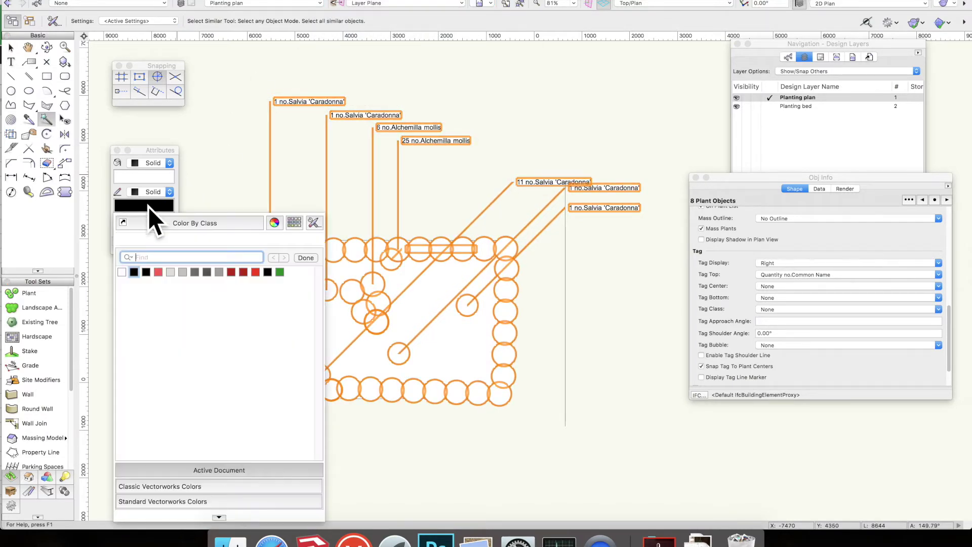
pyautogui.click(158, 271)
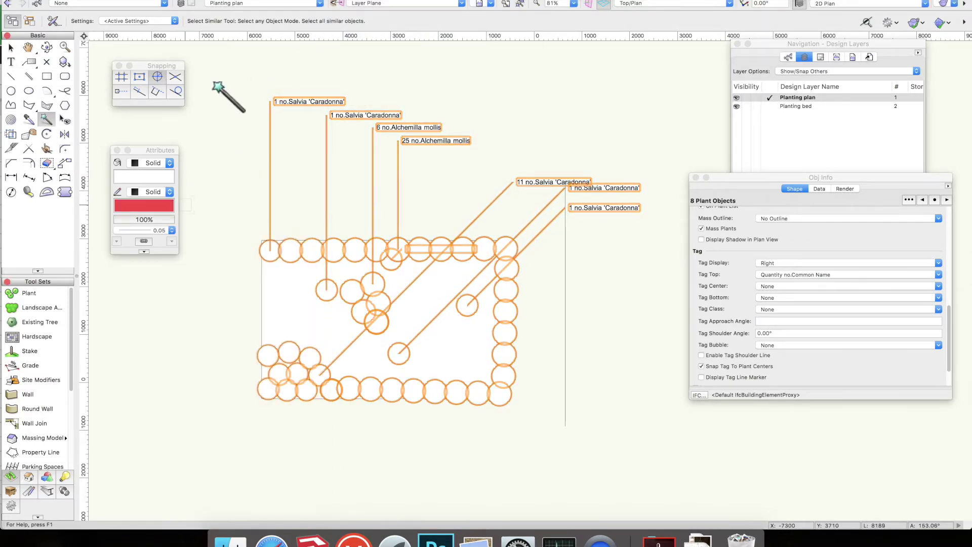
pyautogui.scroll(3, 292, 61)
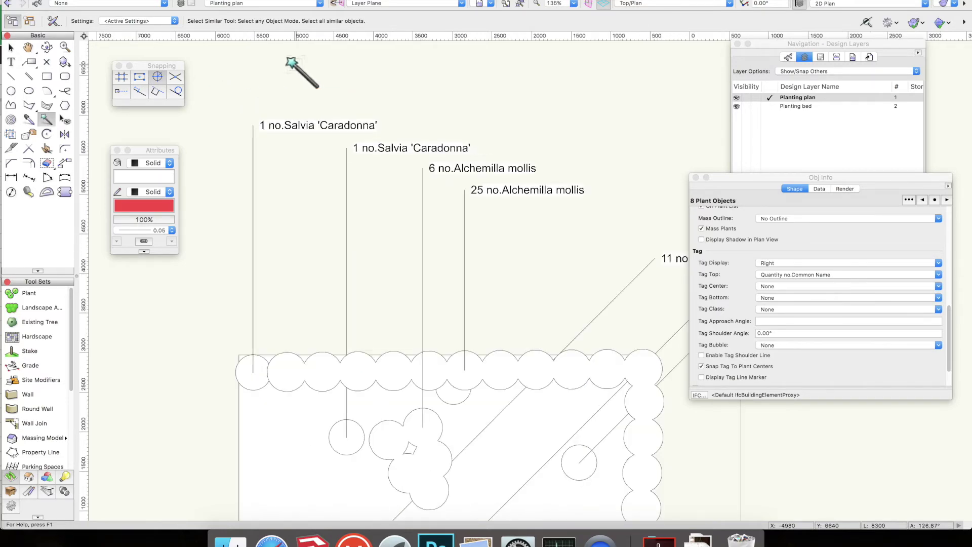
pyautogui.click(11, 46)
pyautogui.click(336, 63)
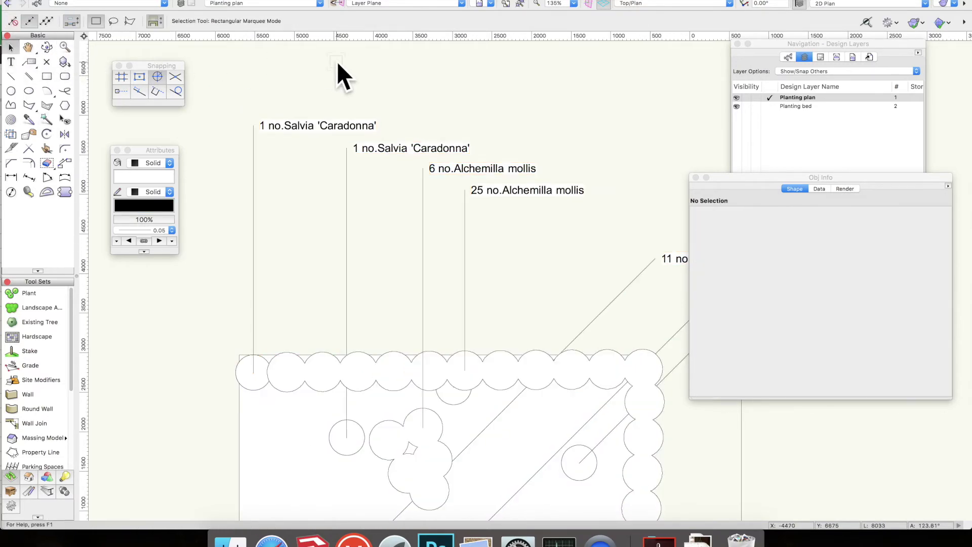
pyautogui.click(313, 125)
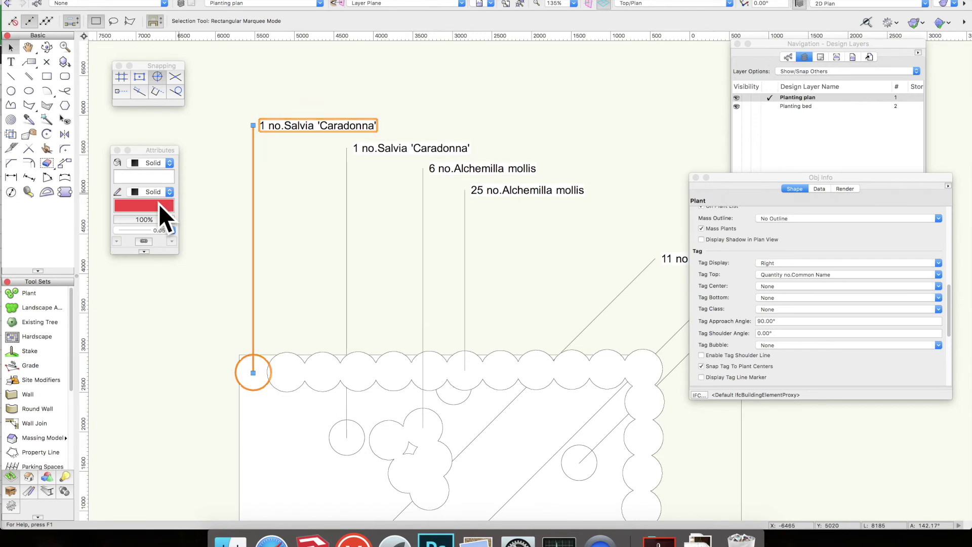
pyautogui.scroll(-1, 434, 91)
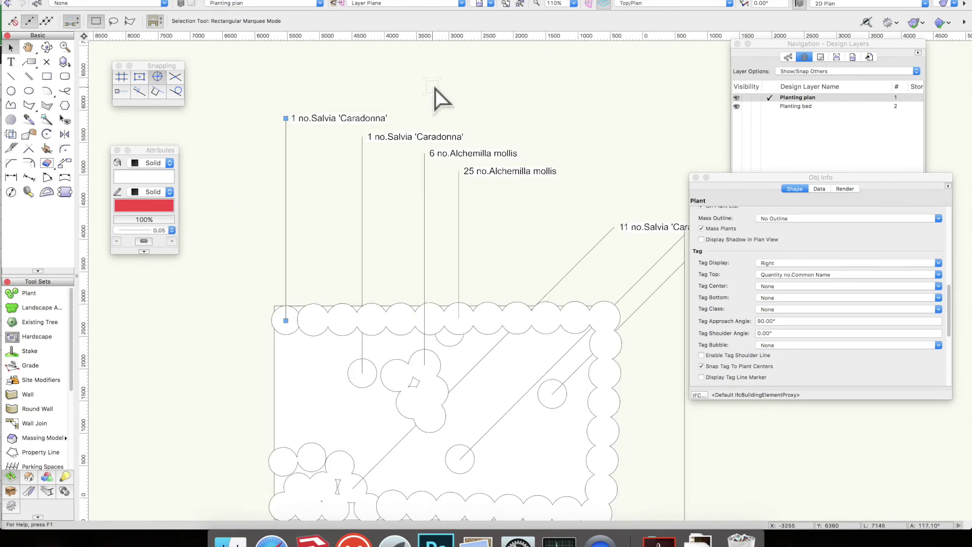
pyautogui.scroll(-1, 434, 94)
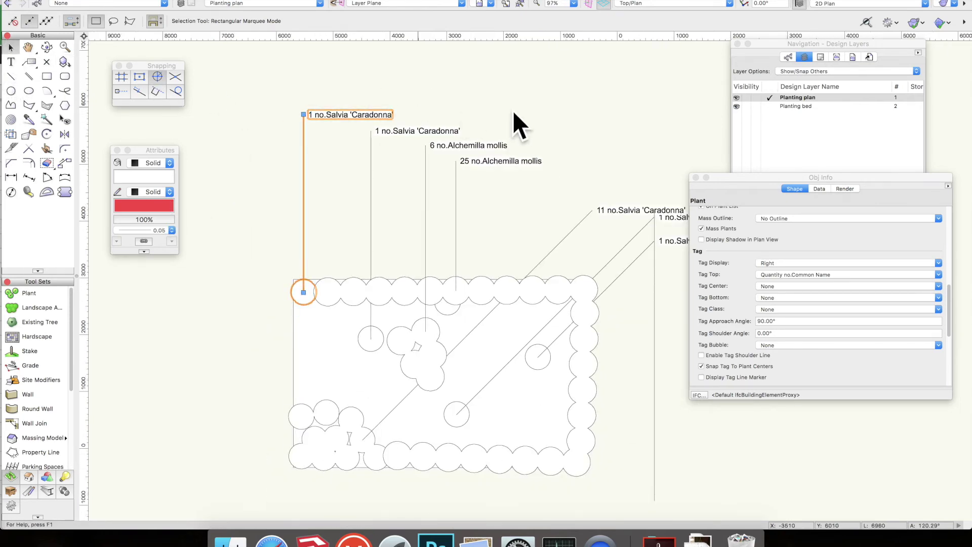
pyautogui.click(47, 118)
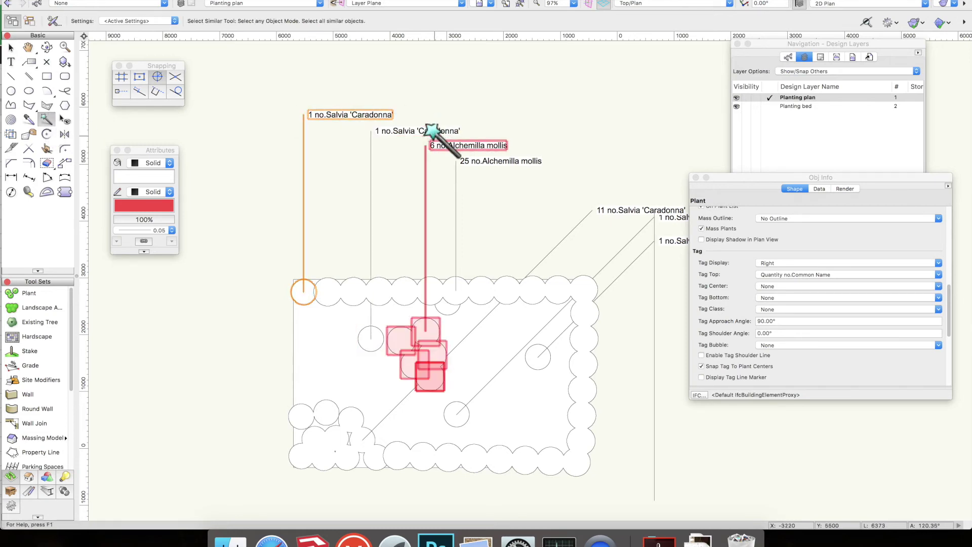
pyautogui.click(431, 130)
pyautogui.scroll(-2, 297, 127)
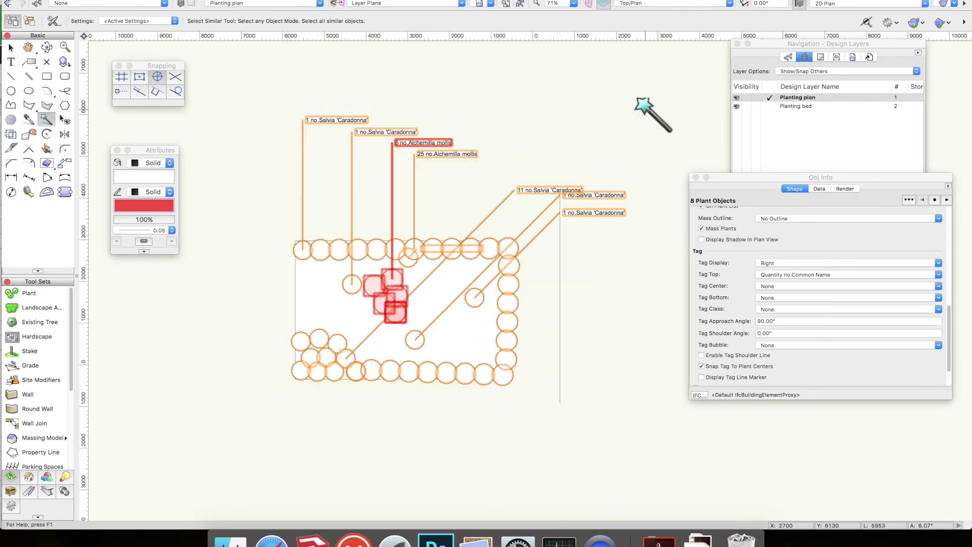